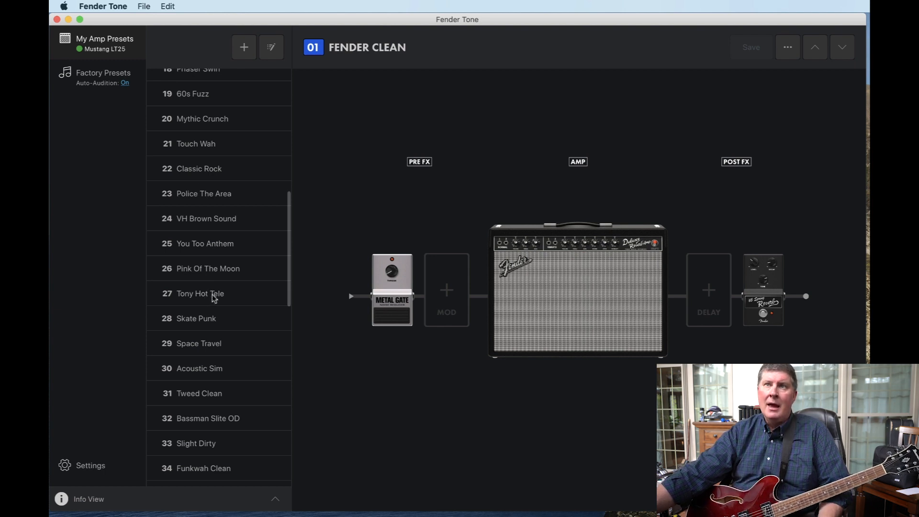
Step: Look through the amp's preset list down to the empty slots at 60 and back up to Fender Clean
{"action": "scroll", "coordinate": [214, 283], "scroll_direction": "down", "scroll_amount": 3}
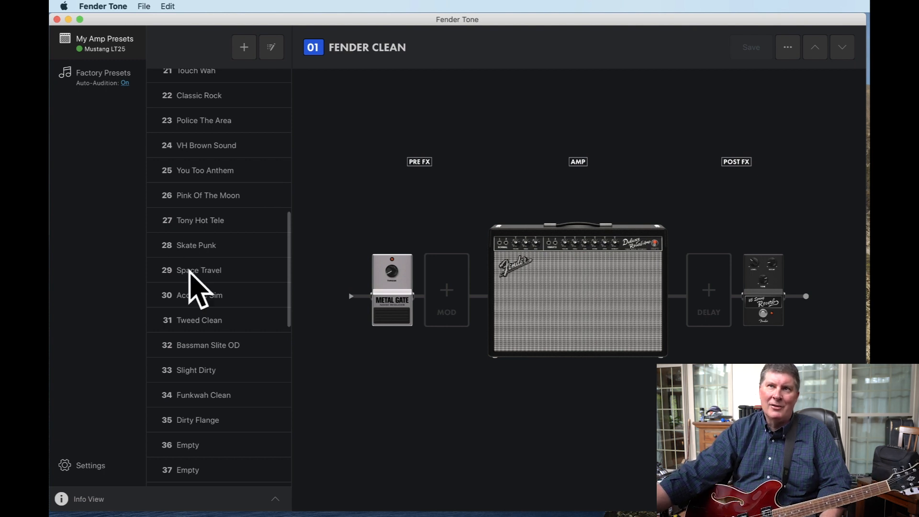
{"action": "scroll", "coordinate": [194, 376], "scroll_direction": "down", "scroll_amount": 20}
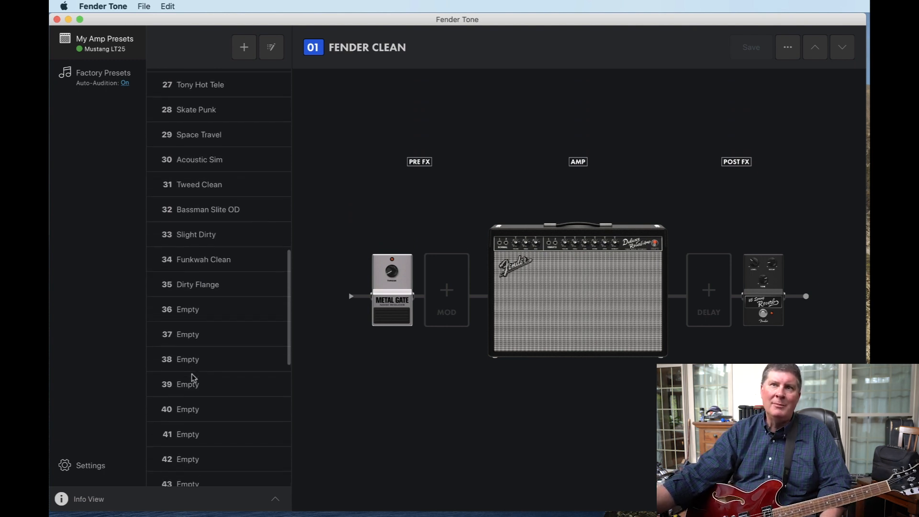
{"action": "scroll", "coordinate": [192, 378], "scroll_direction": "down", "scroll_amount": 2}
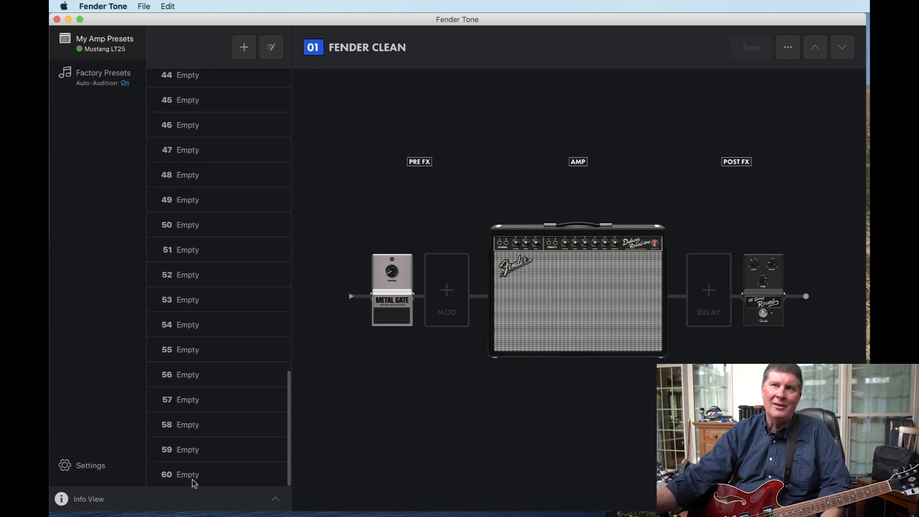
{"action": "scroll", "coordinate": [194, 306], "scroll_direction": "up", "scroll_amount": 10}
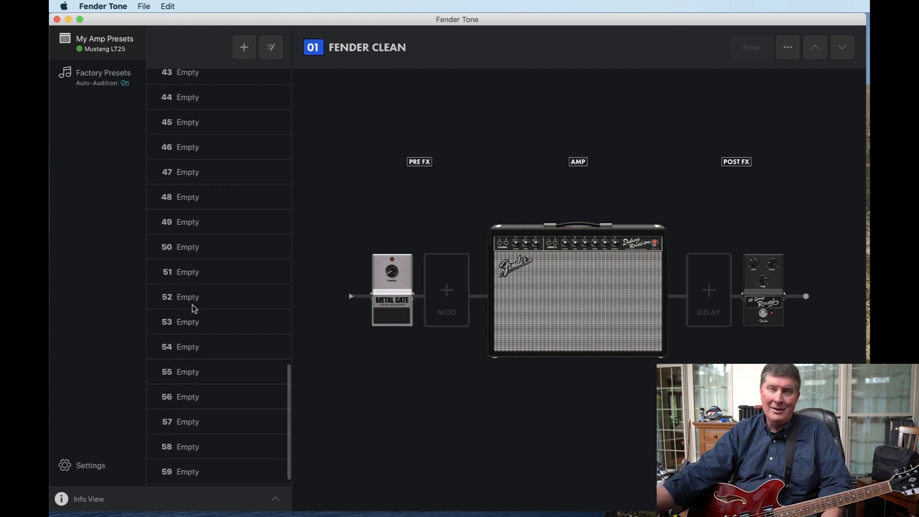
{"action": "scroll", "coordinate": [192, 306], "scroll_direction": "up", "scroll_amount": 3}
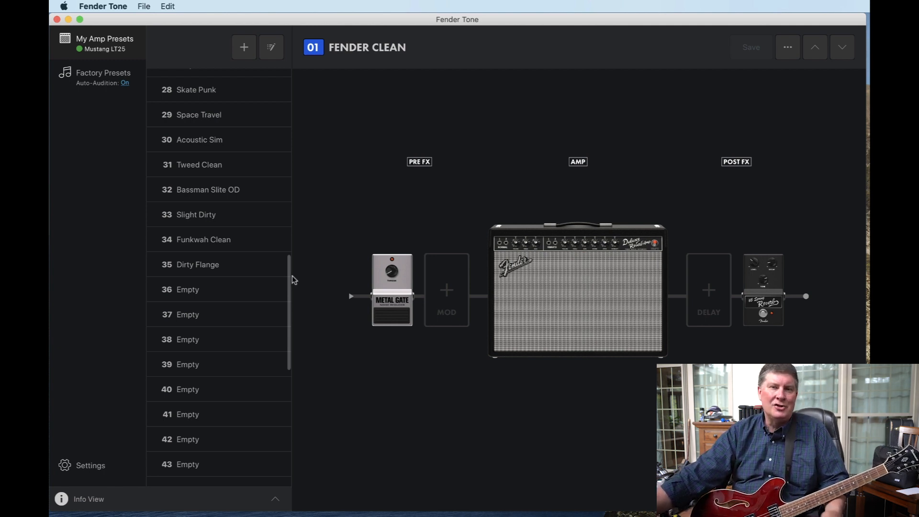
{"action": "scroll", "coordinate": [290, 274], "scroll_direction": "up", "scroll_amount": 1}
{"action": "left_click_drag", "start_coordinate": [289, 274], "coordinate": [236, 93]}
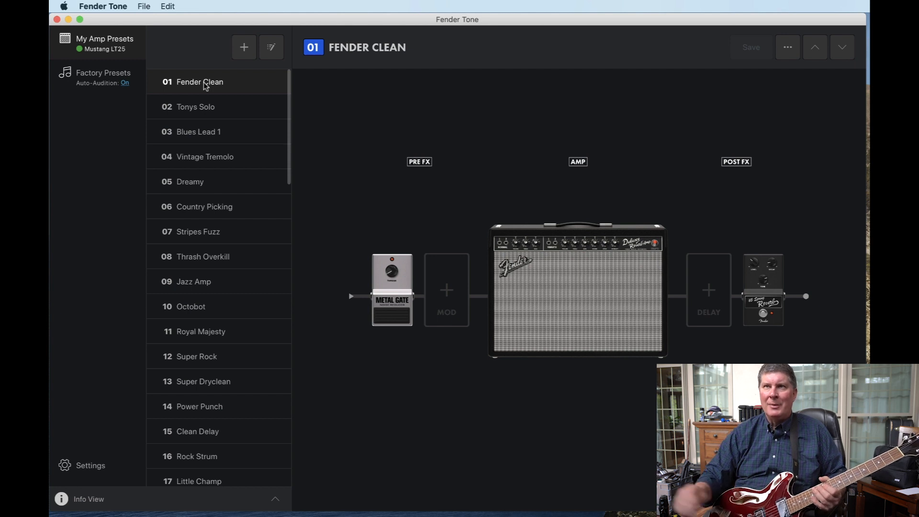
{"action": "scroll", "coordinate": [203, 82], "scroll_direction": "down", "scroll_amount": 2}
{"action": "scroll", "coordinate": [204, 83], "scroll_direction": "up", "scroll_amount": 2}
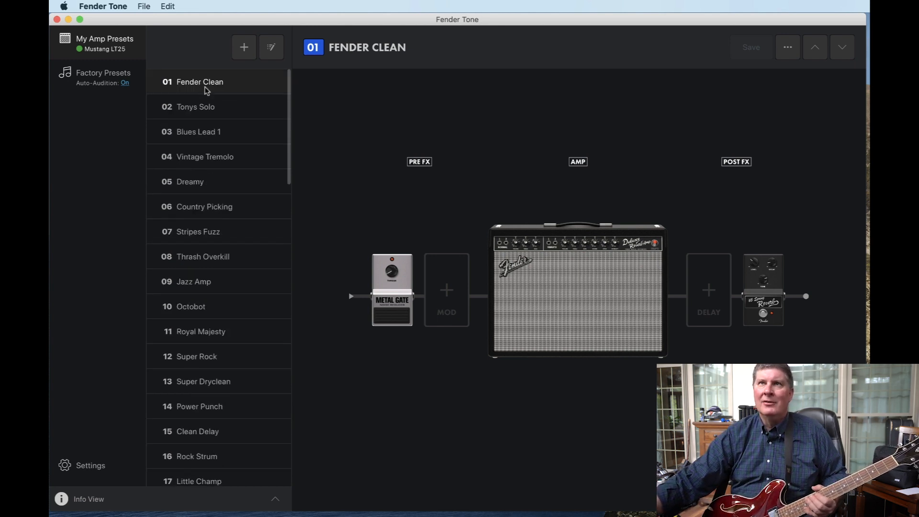
Step: Open the Fender Clean preset's Metal Gate pedal, toggle its bypass off and on twice, and return to the preset list
{"action": "left_click", "coordinate": [388, 312]}
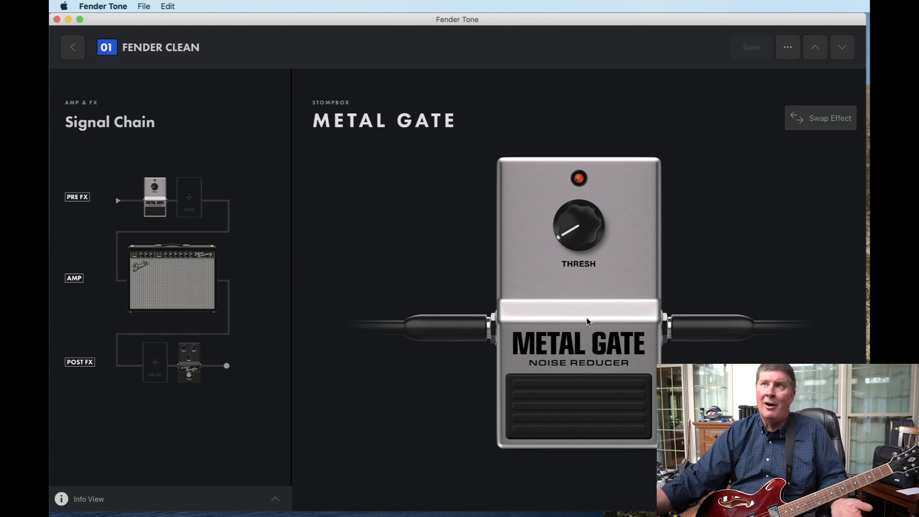
{"action": "left_click", "coordinate": [575, 412]}
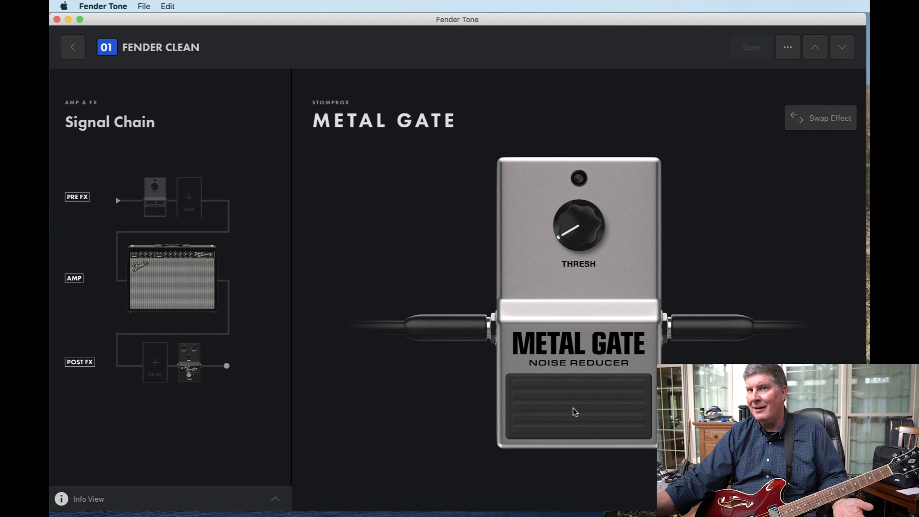
{"action": "left_click", "coordinate": [574, 410]}
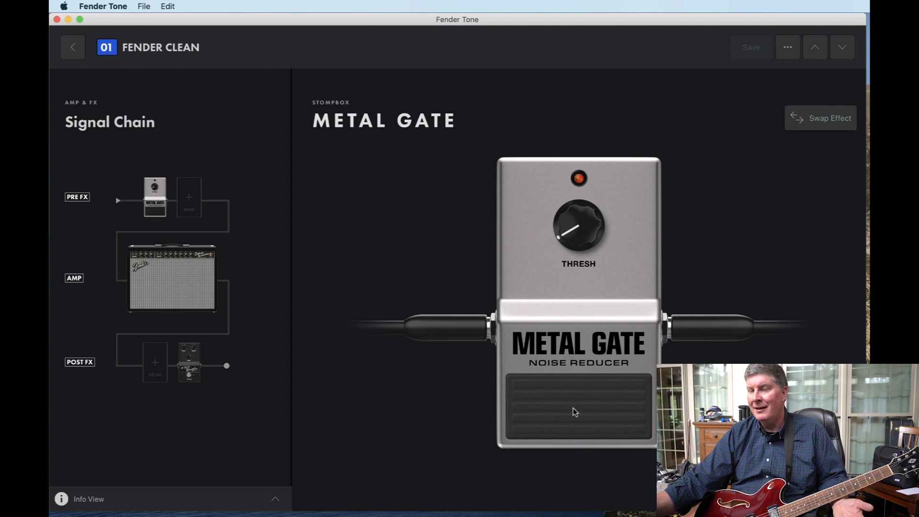
{"action": "left_click", "coordinate": [572, 408]}
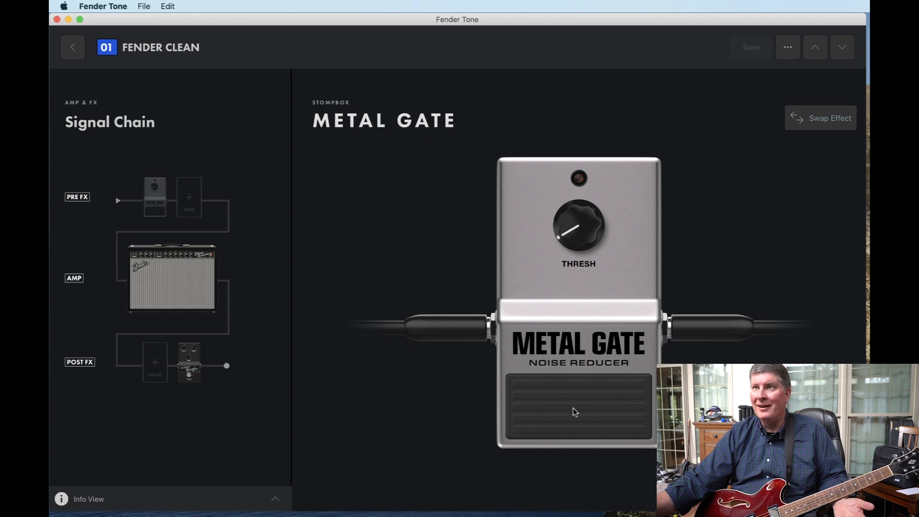
{"action": "left_click", "coordinate": [573, 408]}
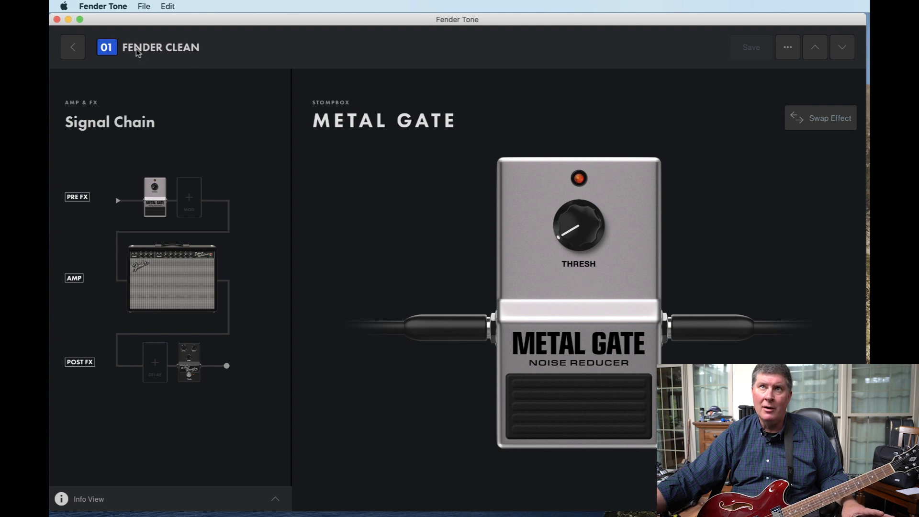
{"action": "left_click", "coordinate": [75, 52]}
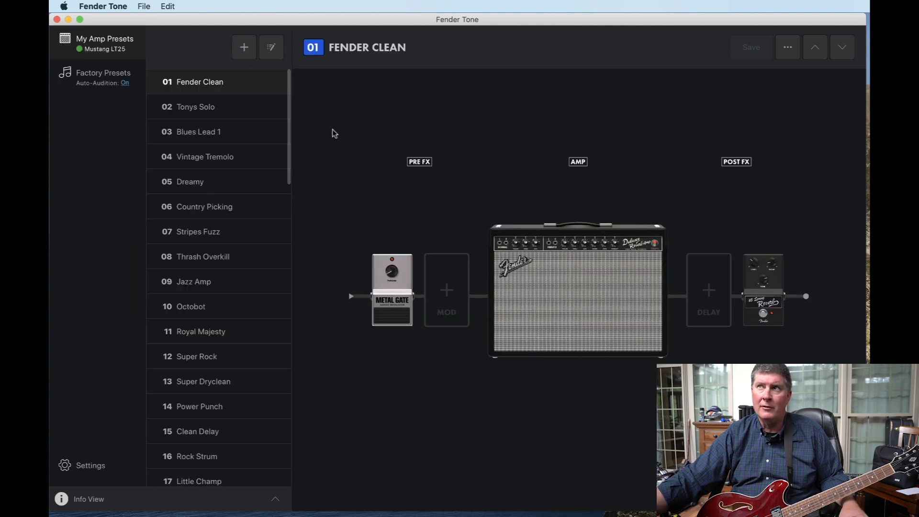
Step: Load the Tonys Solo preset and try lowering its Burn amp's gain to between 1 and 2
{"action": "left_click", "coordinate": [203, 112]}
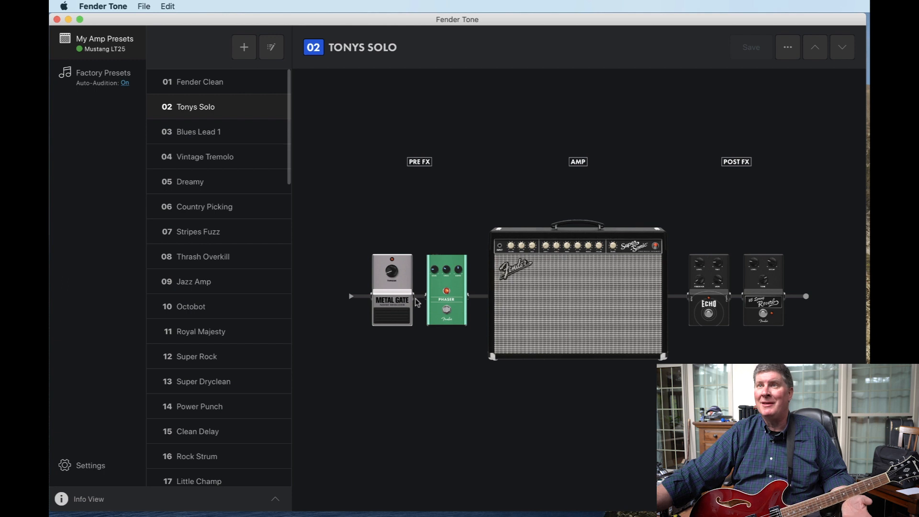
{"action": "left_click", "coordinate": [584, 300]}
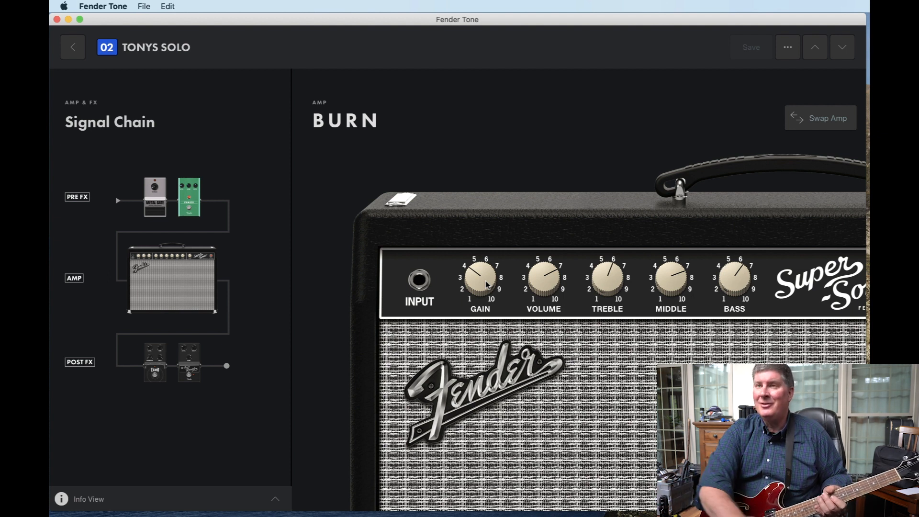
{"action": "left_click_drag", "start_coordinate": [487, 284], "coordinate": [484, 306]}
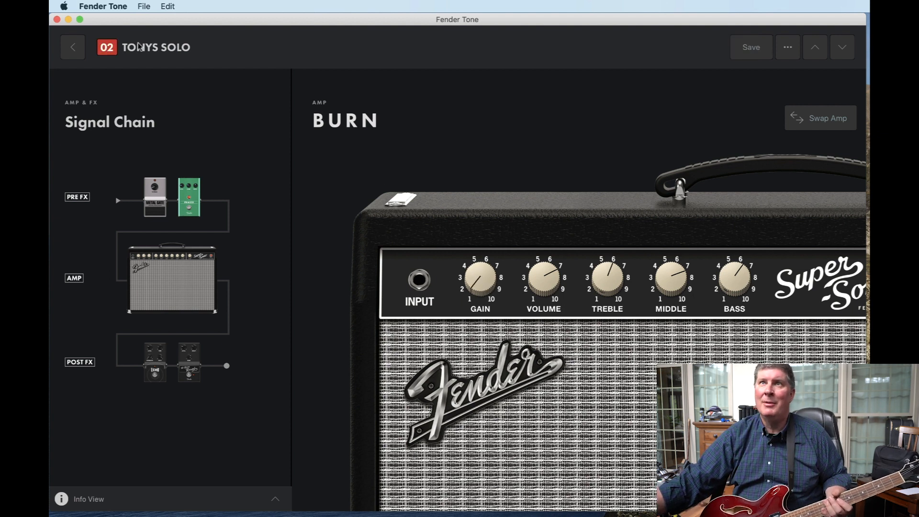
Step: Step forward through the presets to Vintage Tremolo and go back to Blues Lead 1
{"action": "left_click", "coordinate": [843, 48]}
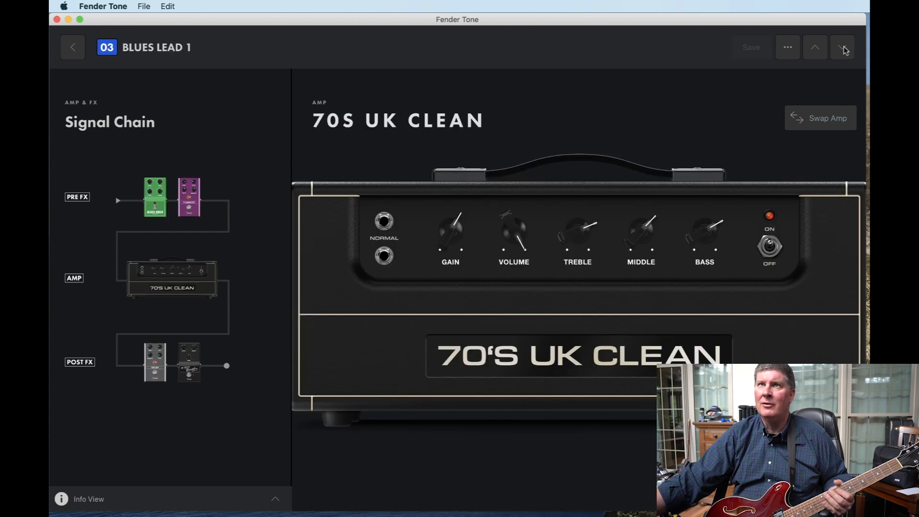
{"action": "left_click", "coordinate": [844, 48]}
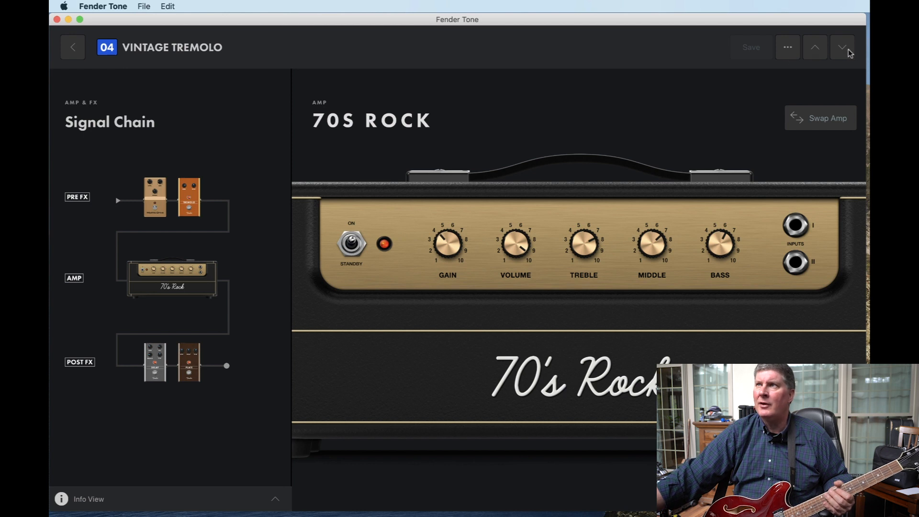
{"action": "left_click", "coordinate": [816, 49]}
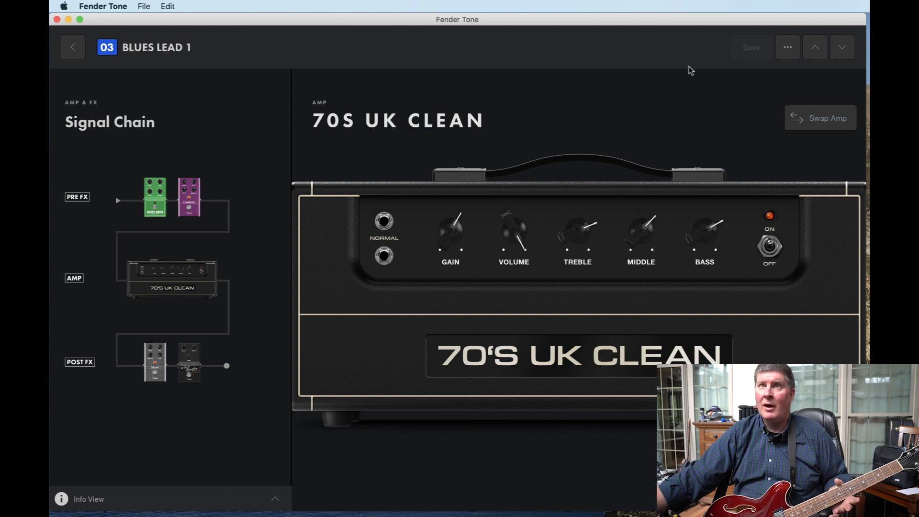
Step: Swap the Blues Drive stompbox in Blues Lead 1 for Metal Gate and turn its threshold down low
{"action": "left_click", "coordinate": [154, 208]}
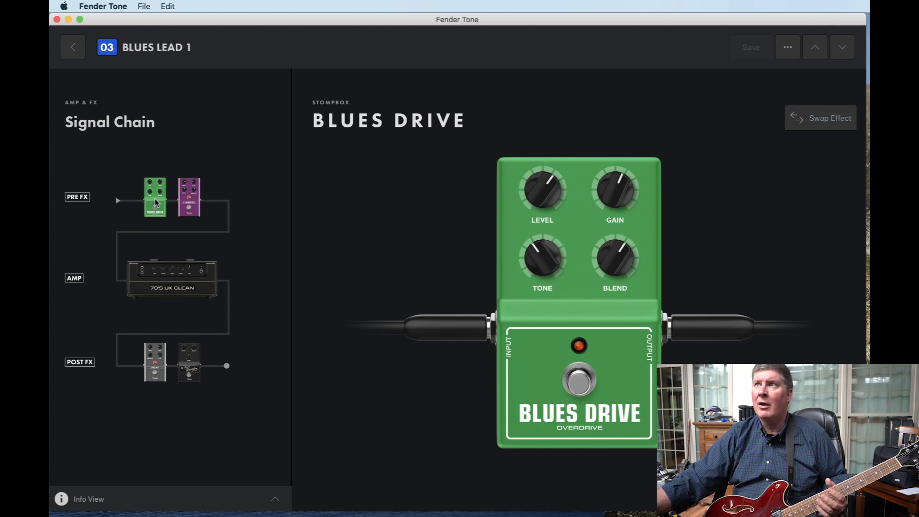
{"action": "left_click", "coordinate": [824, 120]}
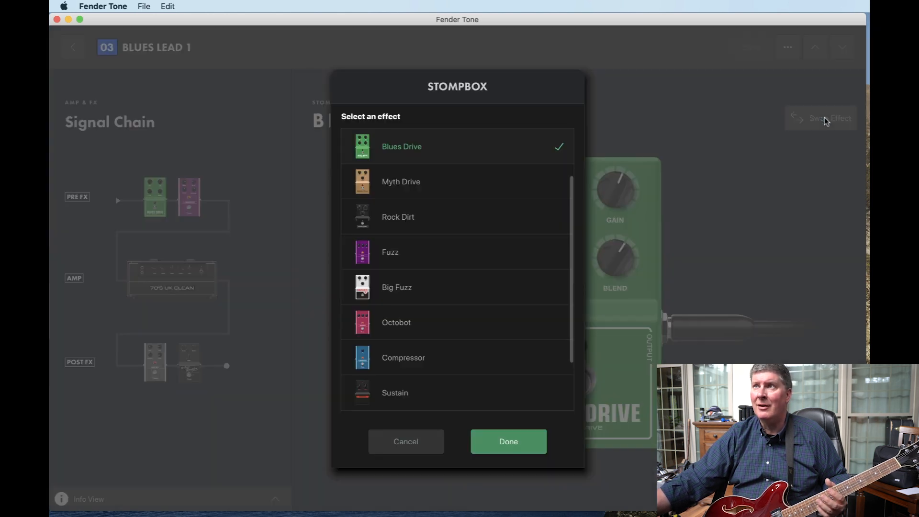
{"action": "scroll", "coordinate": [445, 330], "scroll_direction": "down", "scroll_amount": 3}
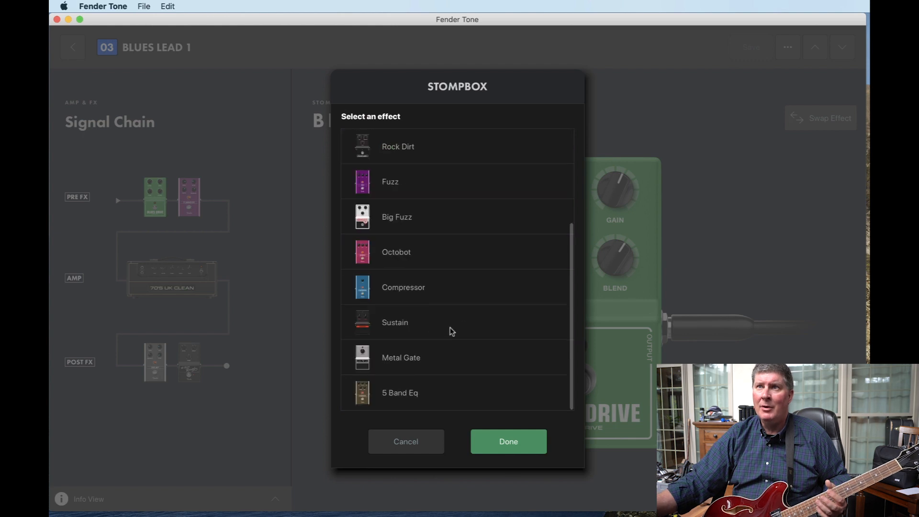
{"action": "left_click", "coordinate": [404, 359]}
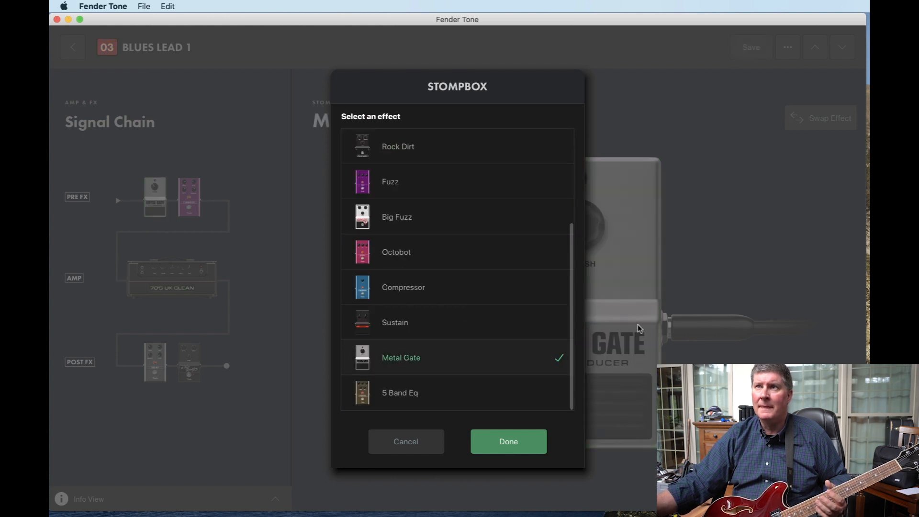
{"action": "left_click", "coordinate": [523, 444]}
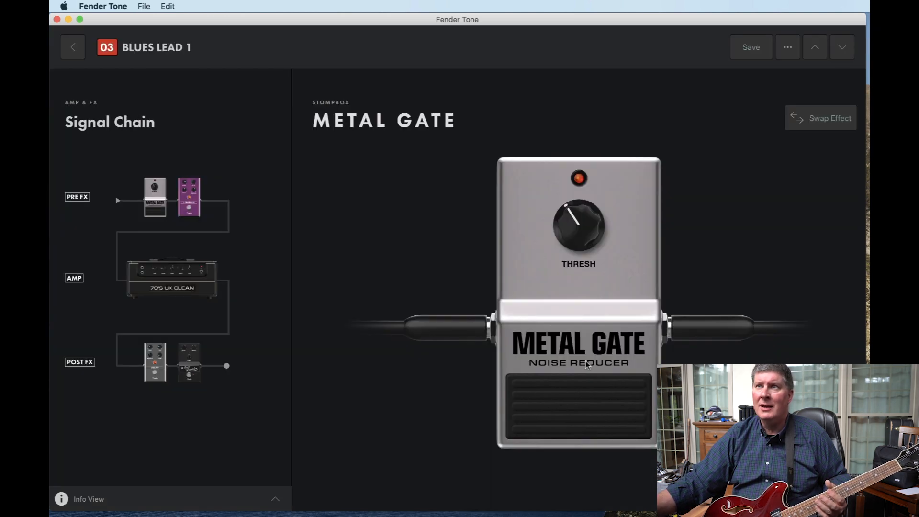
{"action": "left_click_drag", "start_coordinate": [569, 214], "coordinate": [564, 238]}
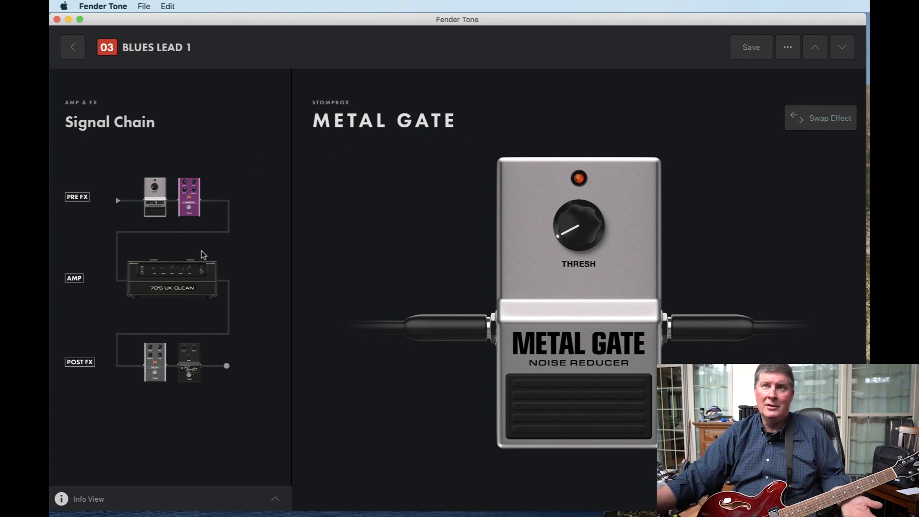
Step: Raise the 70s UK Clean amp's gain slightly, save the Blues Lead 1 preset in place, and return to the preset list
{"action": "left_click", "coordinate": [201, 287]}
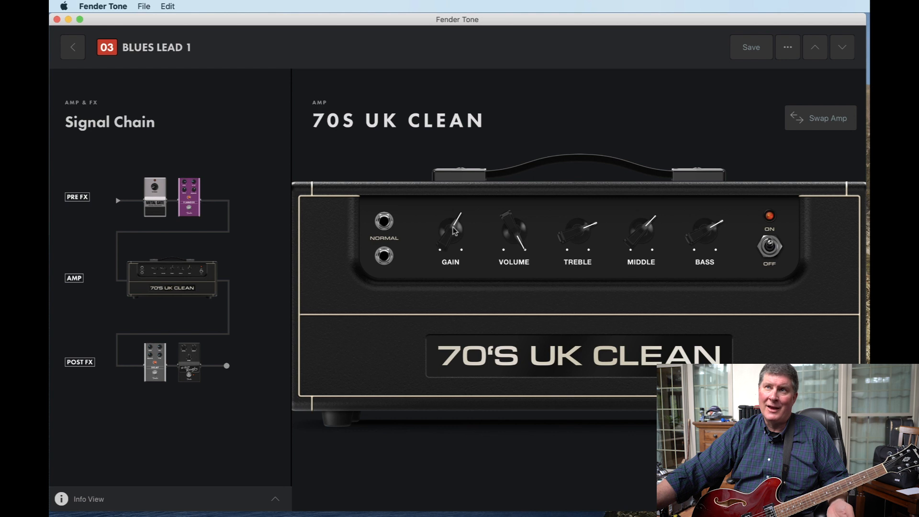
{"action": "left_click_drag", "start_coordinate": [453, 230], "coordinate": [452, 217]}
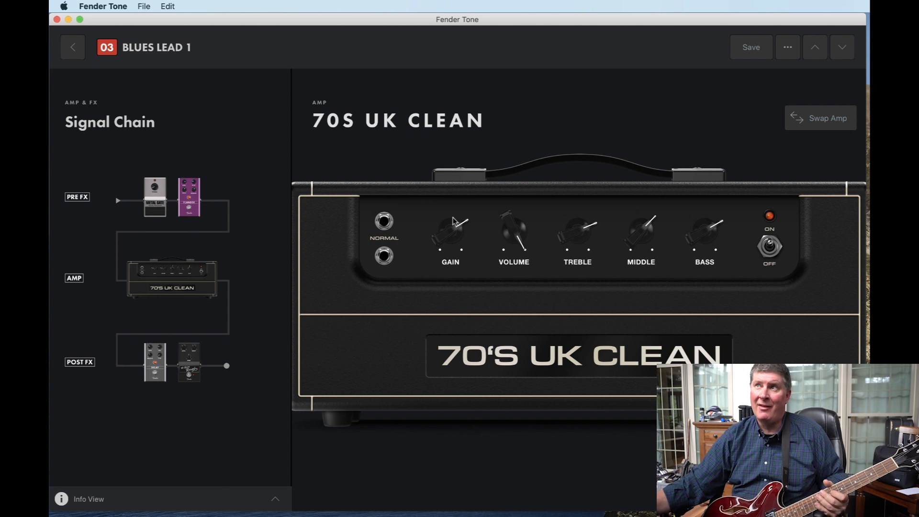
{"action": "left_click", "coordinate": [752, 48]}
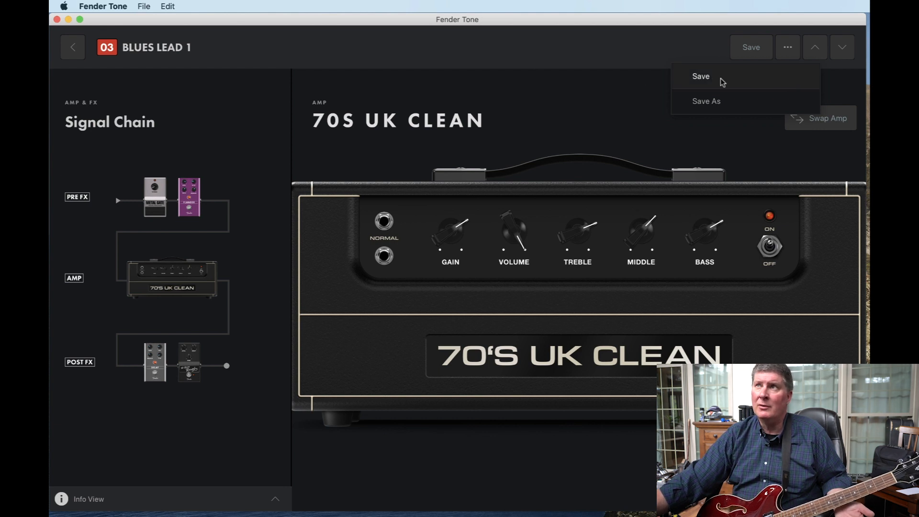
{"action": "left_click", "coordinate": [701, 79]}
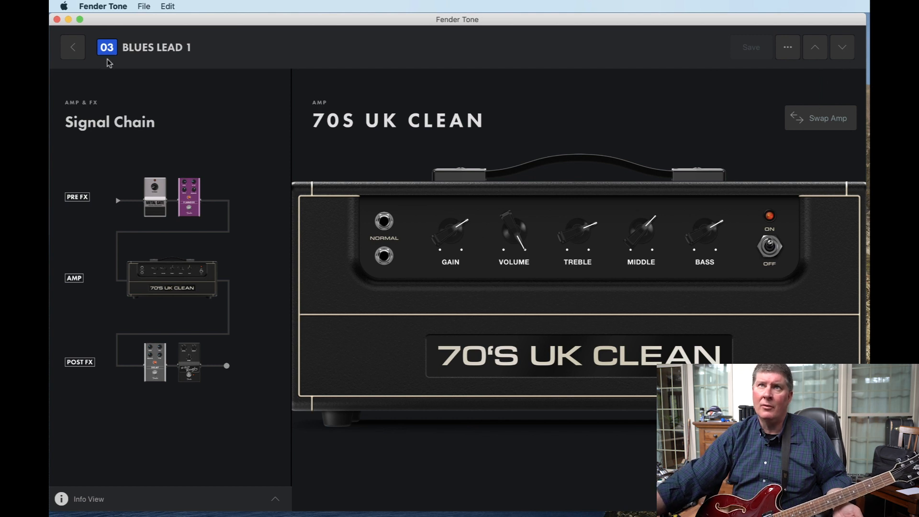
{"action": "left_click", "coordinate": [72, 48]}
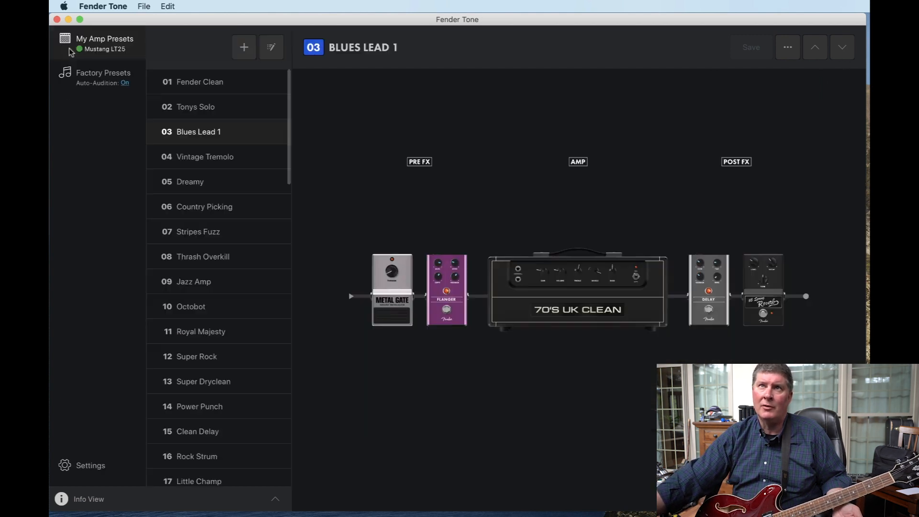
Step: Load preset 31, Tweed Clean, to audition its sound
{"action": "scroll", "coordinate": [190, 356], "scroll_direction": "down", "scroll_amount": 10}
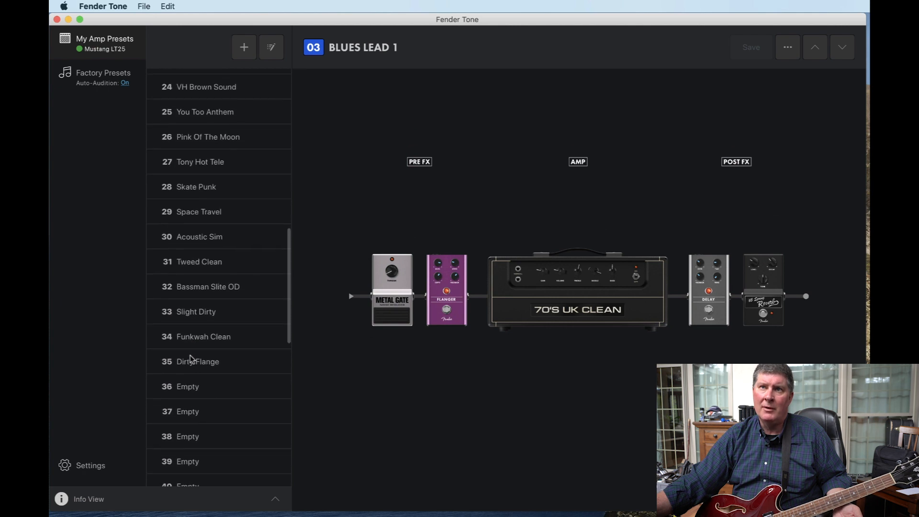
{"action": "scroll", "coordinate": [192, 356], "scroll_direction": "up", "scroll_amount": 1}
{"action": "left_click", "coordinate": [218, 278]}
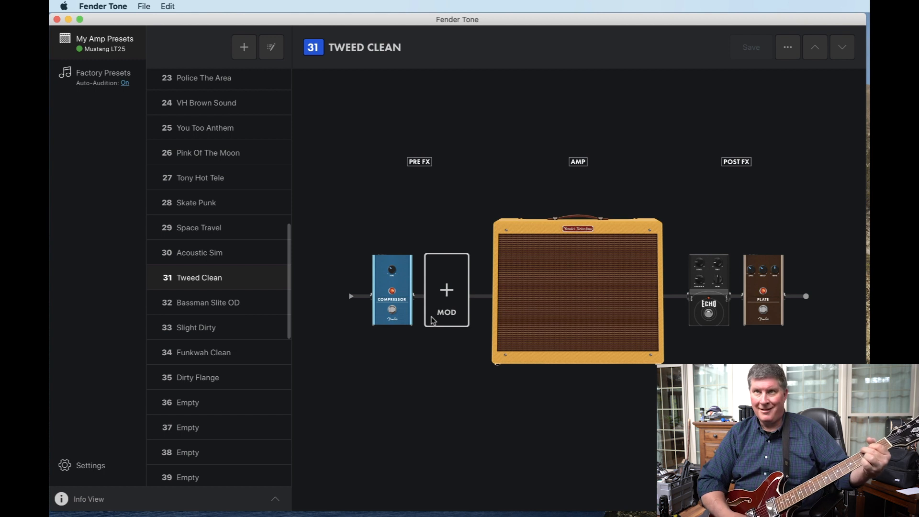
Step: Load preset 32, Bassman Slite OD, and raise the gain on its Mythic Drive pedal slightly
{"action": "left_click", "coordinate": [212, 304]}
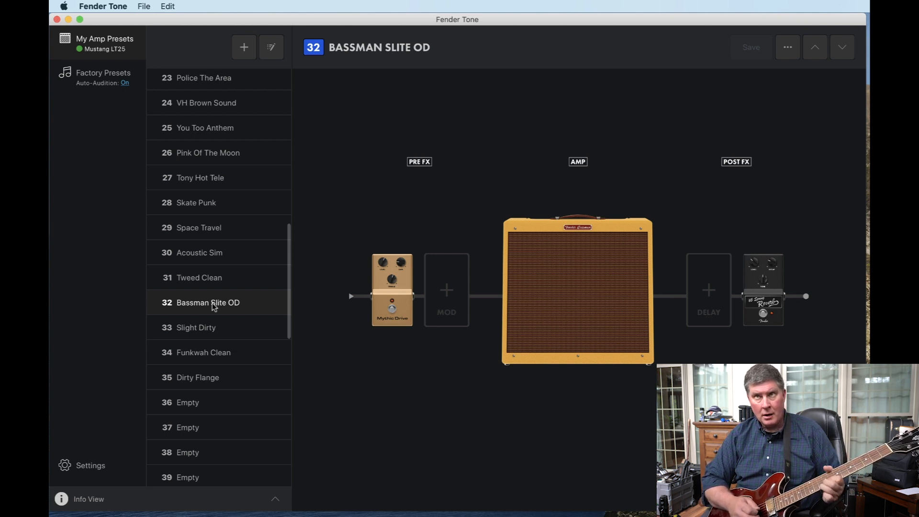
{"action": "left_click", "coordinate": [403, 304]}
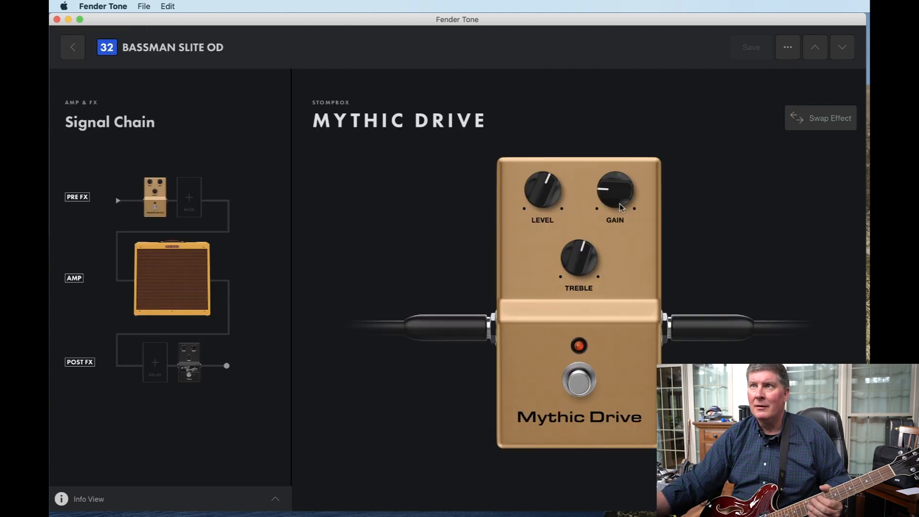
{"action": "left_click_drag", "start_coordinate": [611, 200], "coordinate": [592, 163]}
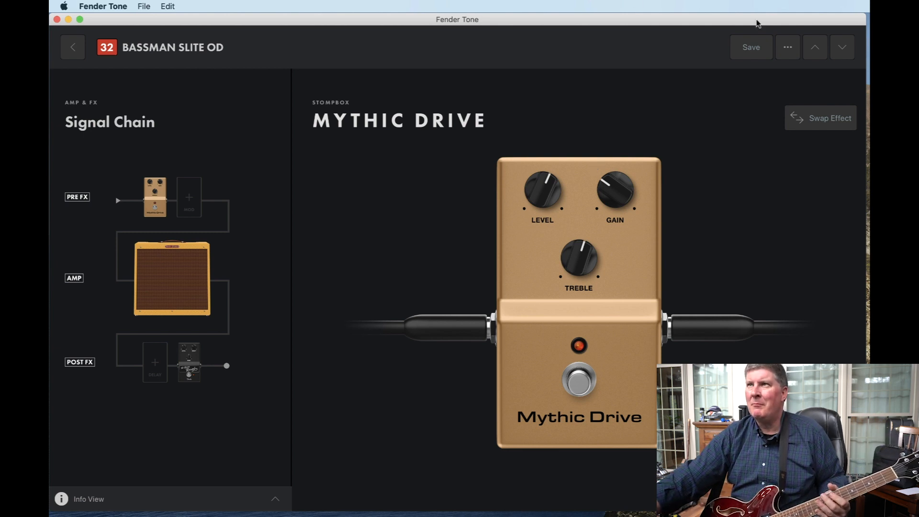
Step: Save the edited Bassman Slite OD preset in place and return to the preset list
{"action": "left_click", "coordinate": [753, 50]}
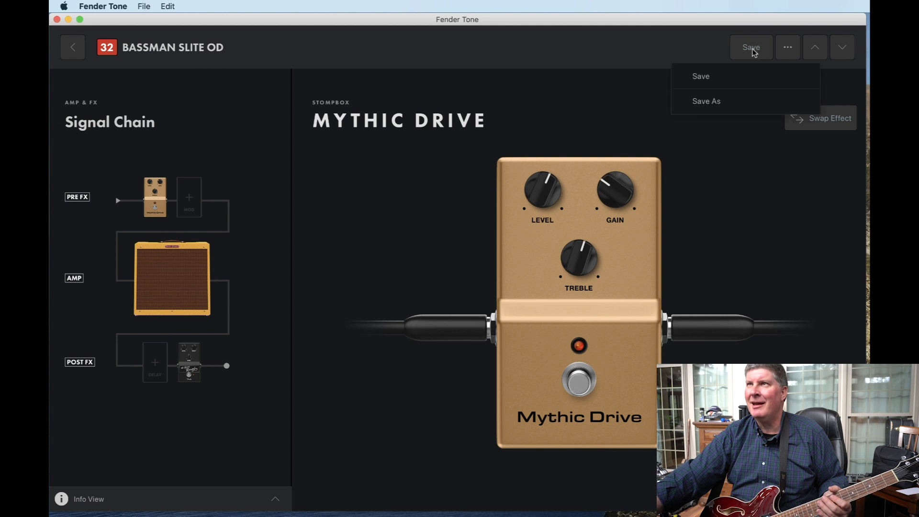
{"action": "left_click", "coordinate": [698, 80]}
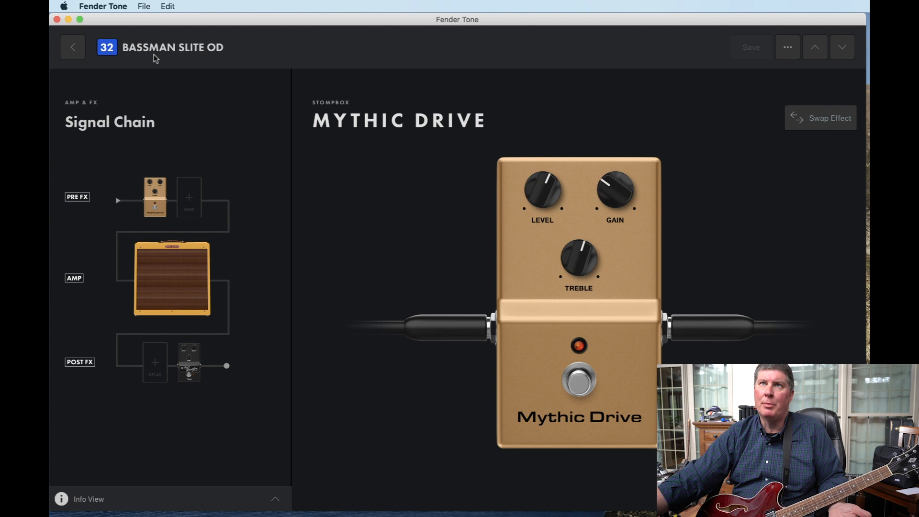
{"action": "left_click", "coordinate": [77, 51]}
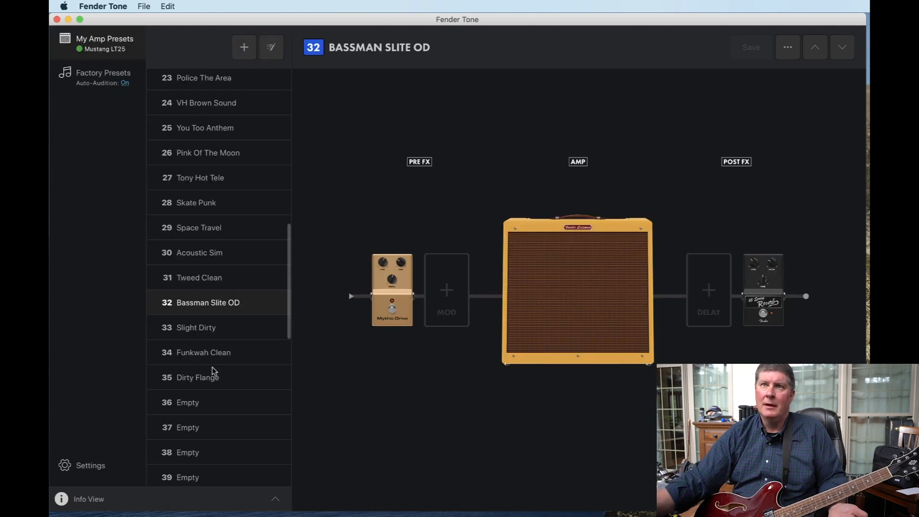
Step: Load presets 33 Slight Dirty, 34 Funkwah Clean and 35 Dirty Flange in turn to audition their sounds
{"action": "left_click", "coordinate": [207, 332]}
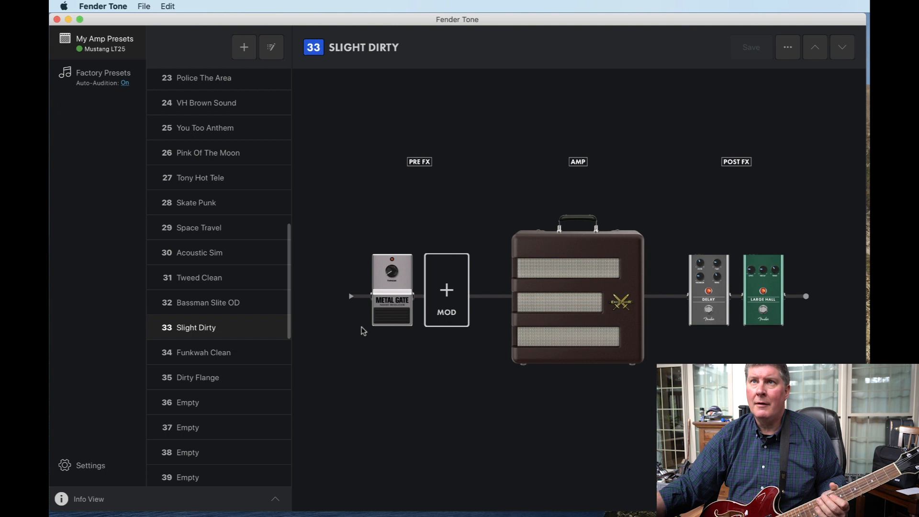
{"action": "left_click", "coordinate": [211, 353]}
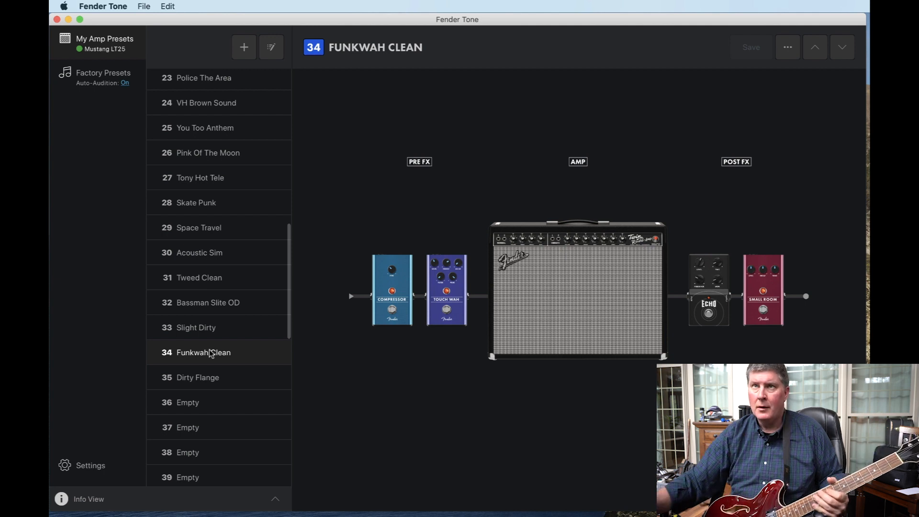
{"action": "left_click", "coordinate": [204, 381]}
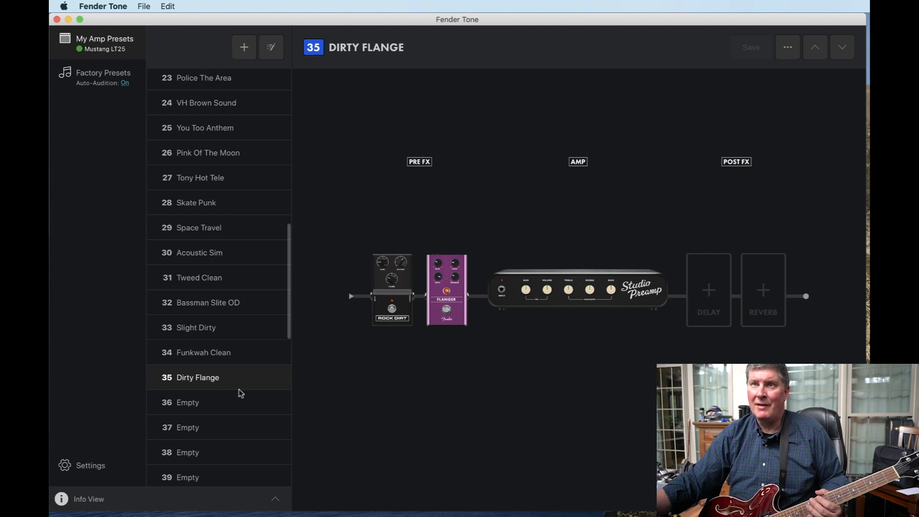
Step: In empty preset 36, swap the Super Clean amp for 80s Rock and raise its volume slightly
{"action": "left_click", "coordinate": [187, 402]}
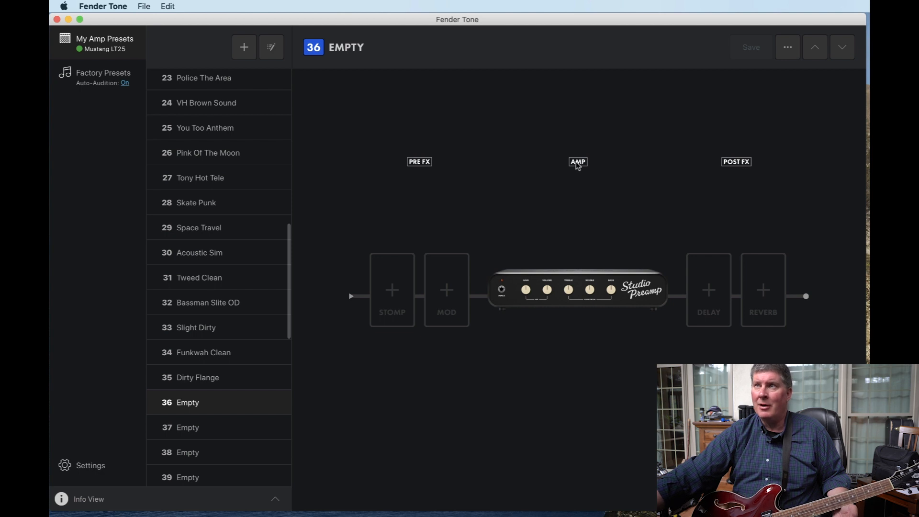
{"action": "left_click", "coordinate": [596, 295]}
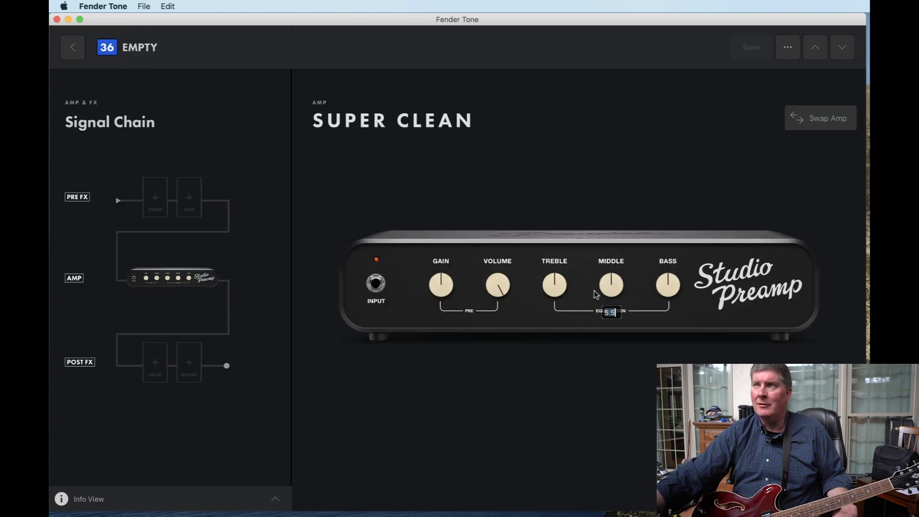
{"action": "left_click", "coordinate": [823, 118]}
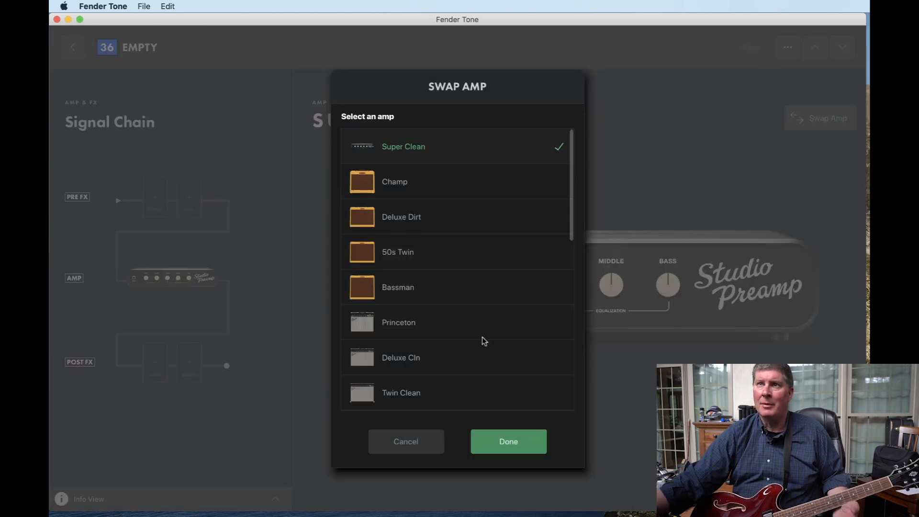
{"action": "scroll", "coordinate": [463, 334], "scroll_direction": "down", "scroll_amount": 15}
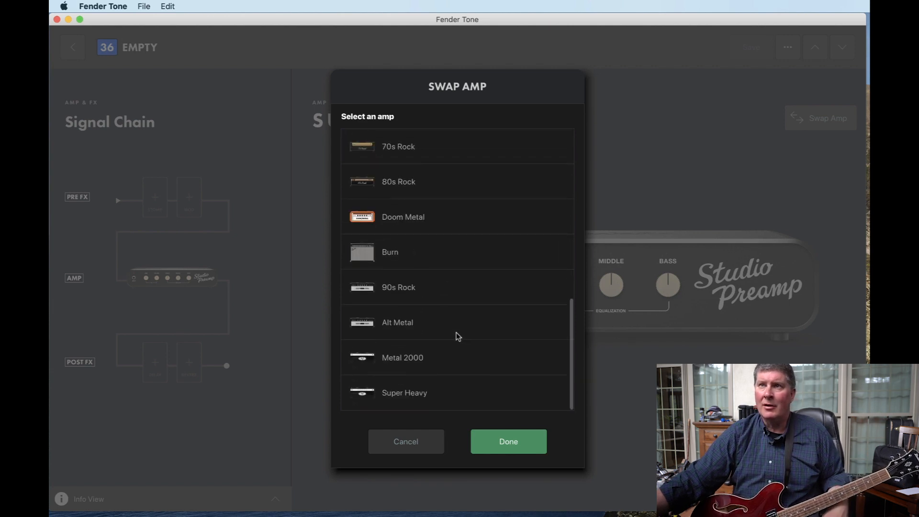
{"action": "scroll", "coordinate": [455, 332], "scroll_direction": "up", "scroll_amount": 2}
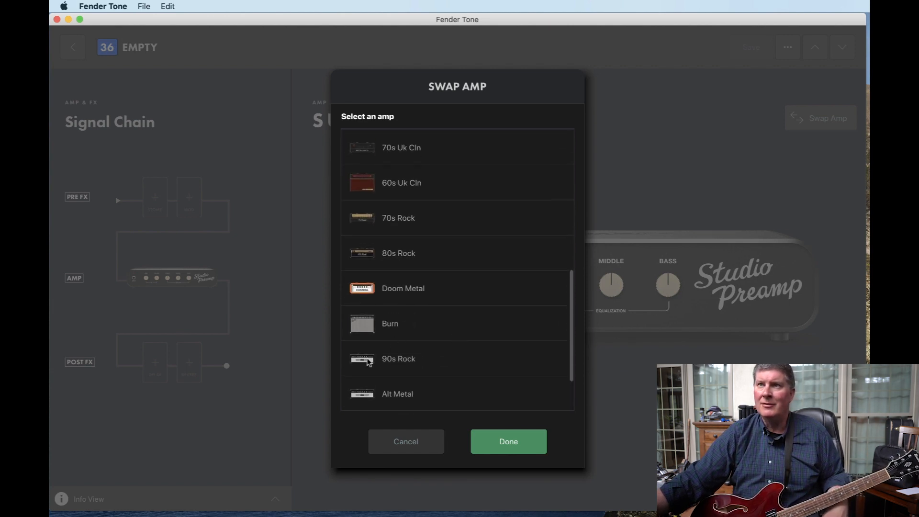
{"action": "left_click", "coordinate": [363, 261]}
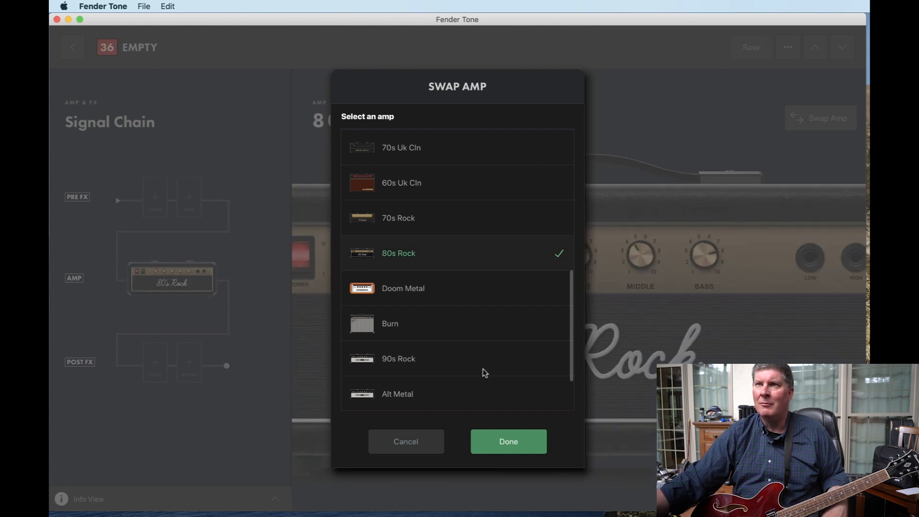
{"action": "left_click", "coordinate": [508, 442]}
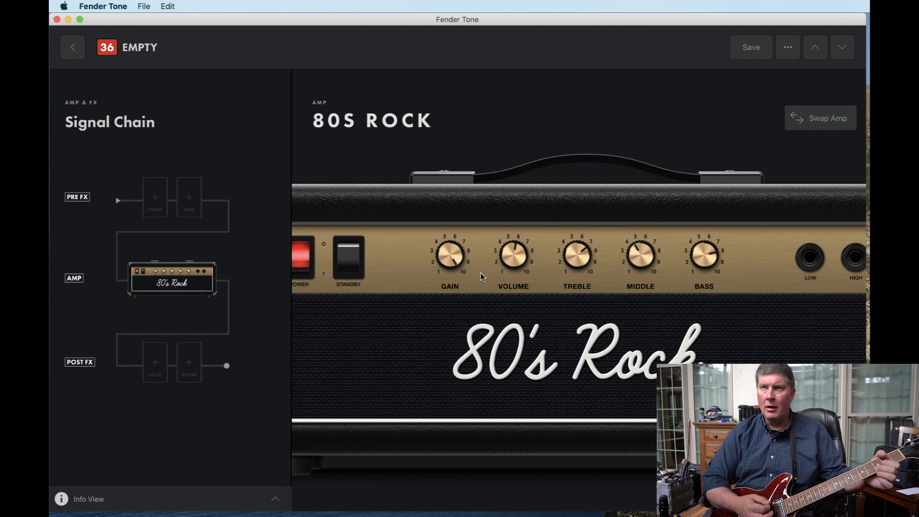
{"action": "mouse_move", "coordinate": [505, 261]}
{"action": "left_mouse_down"}
{"action": "mouse_move", "coordinate": [500, 231]}
{"action": "mouse_move", "coordinate": [518, 253]}
{"action": "left_mouse_up"}
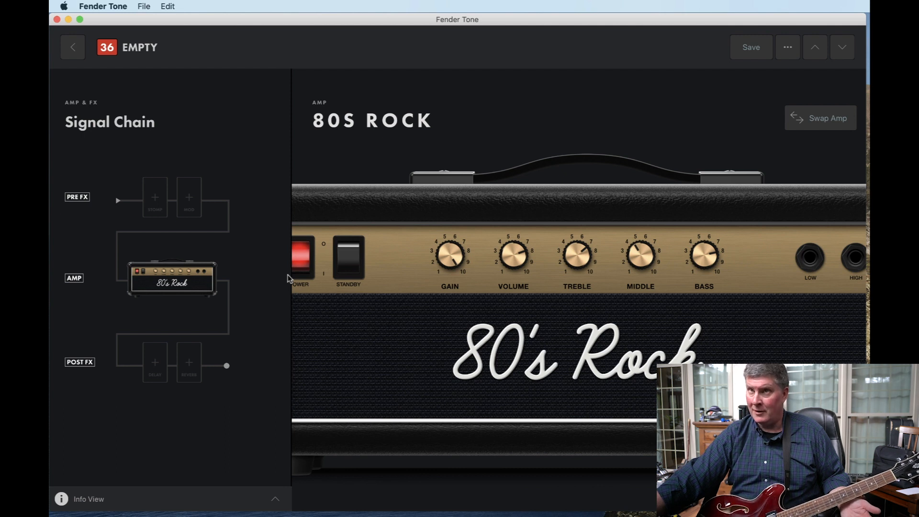
Step: Add a Tremolo modulation effect before the amp, lowering its level slightly and raising its speed slightly
{"action": "left_click", "coordinate": [189, 204]}
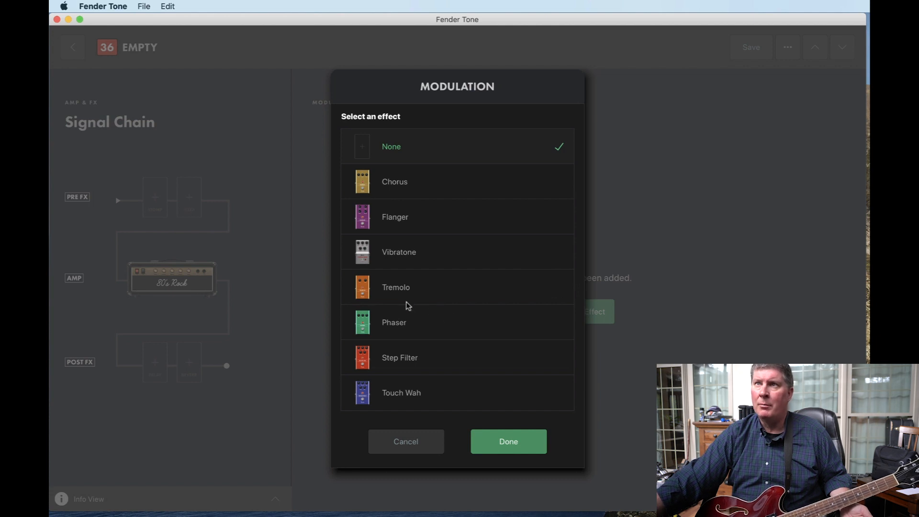
{"action": "left_click", "coordinate": [366, 291]}
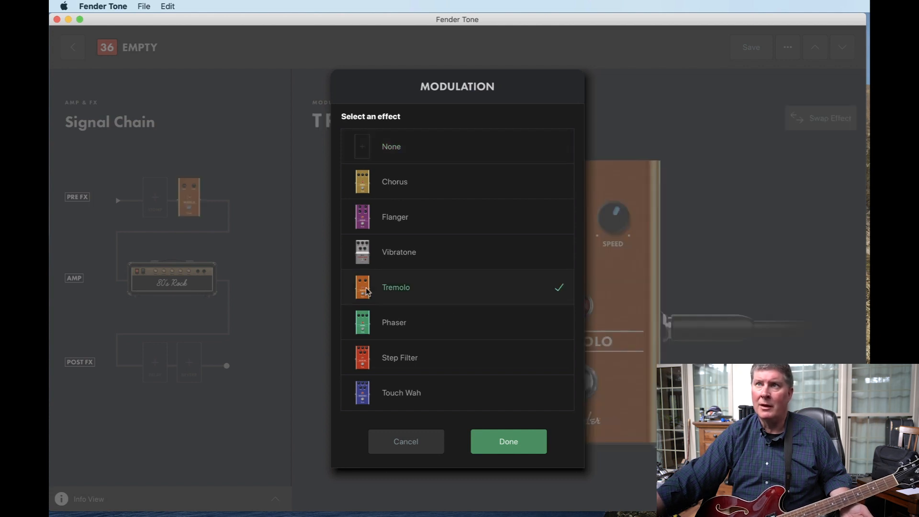
{"action": "left_click", "coordinate": [524, 440]}
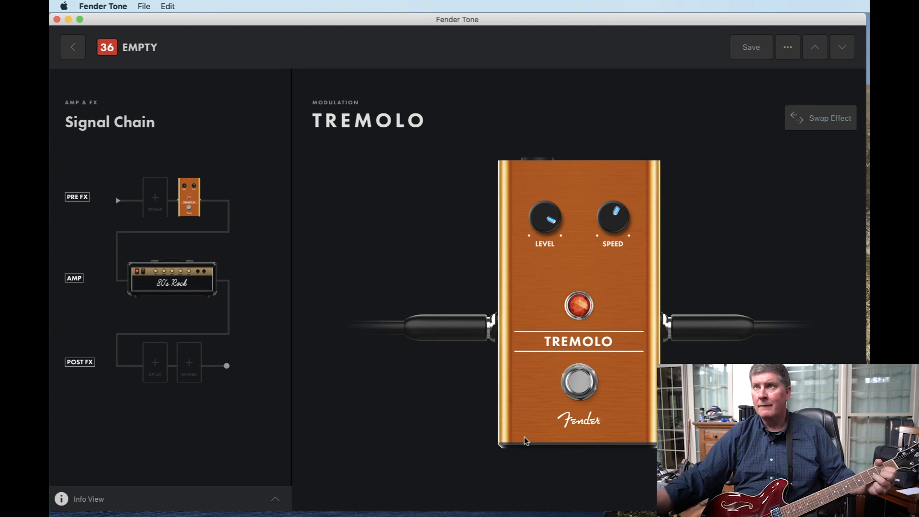
{"action": "left_click_drag", "start_coordinate": [555, 219], "coordinate": [547, 247]}
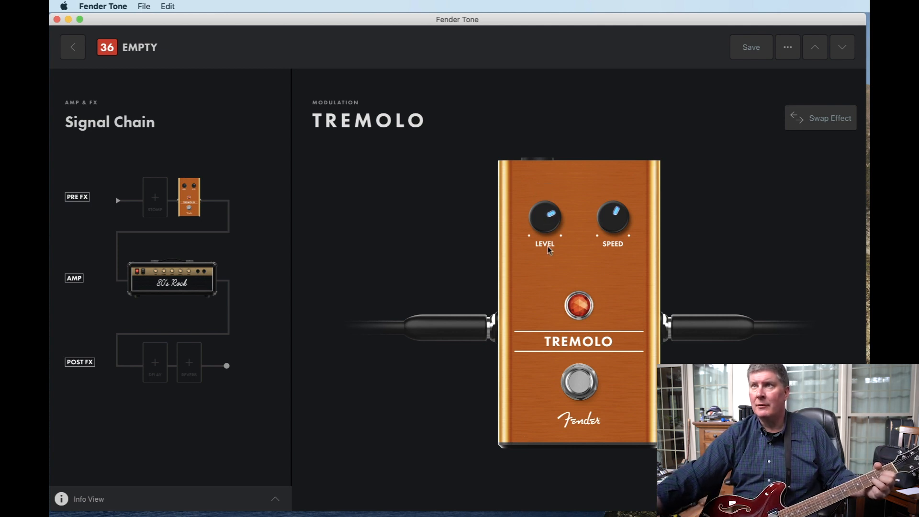
{"action": "left_click_drag", "start_coordinate": [610, 216], "coordinate": [588, 187]}
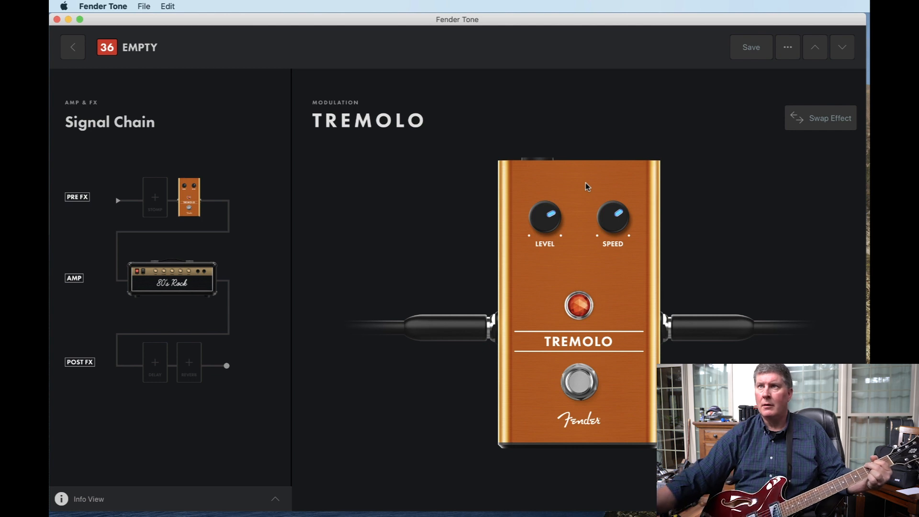
{"action": "left_click", "coordinate": [536, 217]}
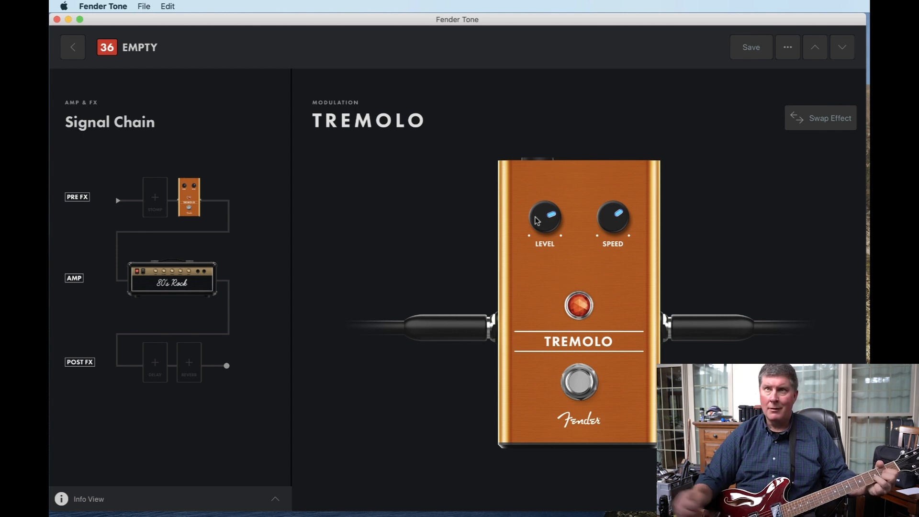
Step: Look through the available stompbox effects, leaving the stompbox slot set to None
{"action": "left_click", "coordinate": [151, 206]}
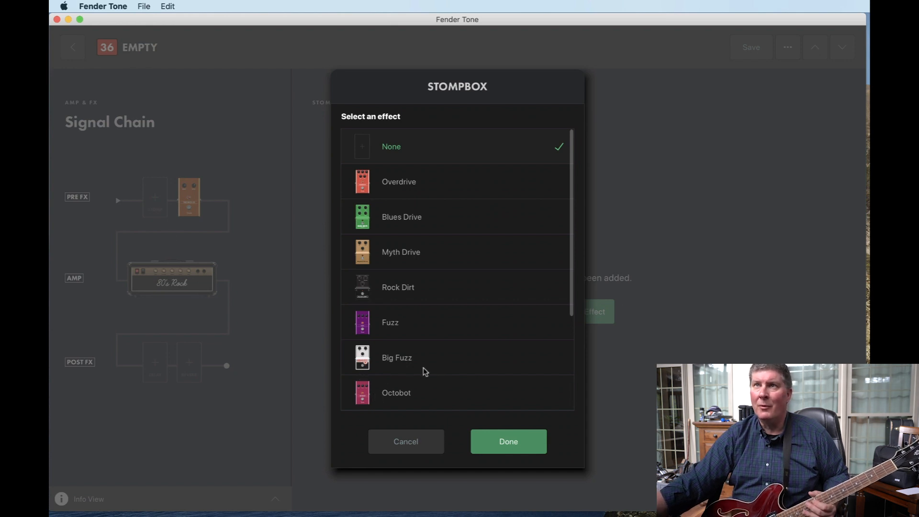
{"action": "scroll", "coordinate": [423, 371], "scroll_direction": "down", "scroll_amount": 5}
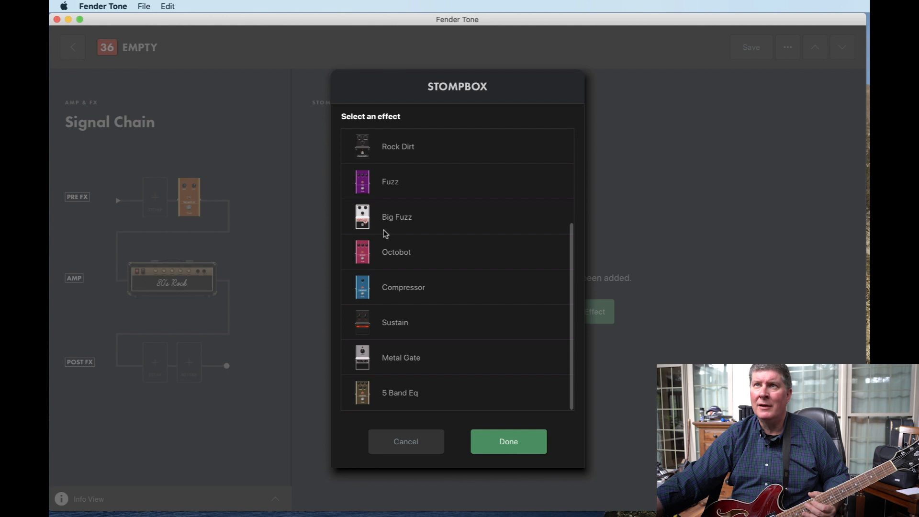
{"action": "scroll", "coordinate": [386, 233], "scroll_direction": "up", "scroll_amount": 5}
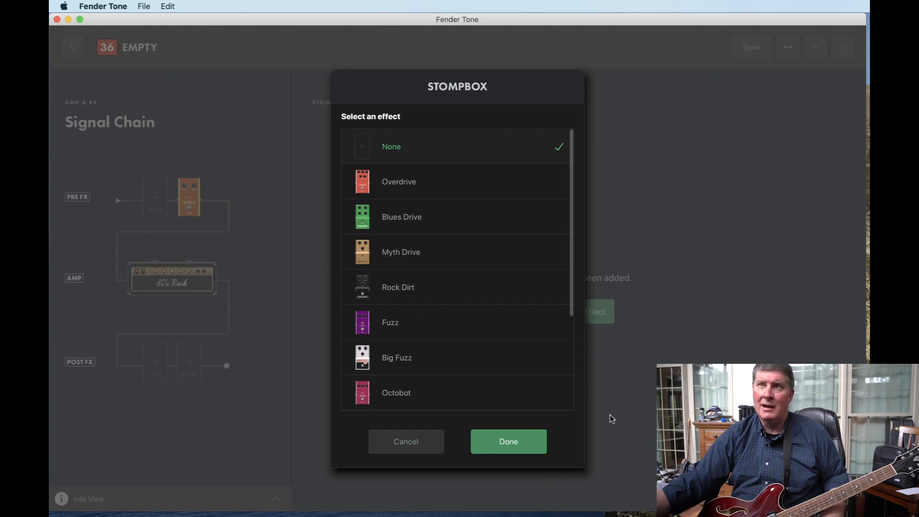
{"action": "left_click", "coordinate": [504, 445]}
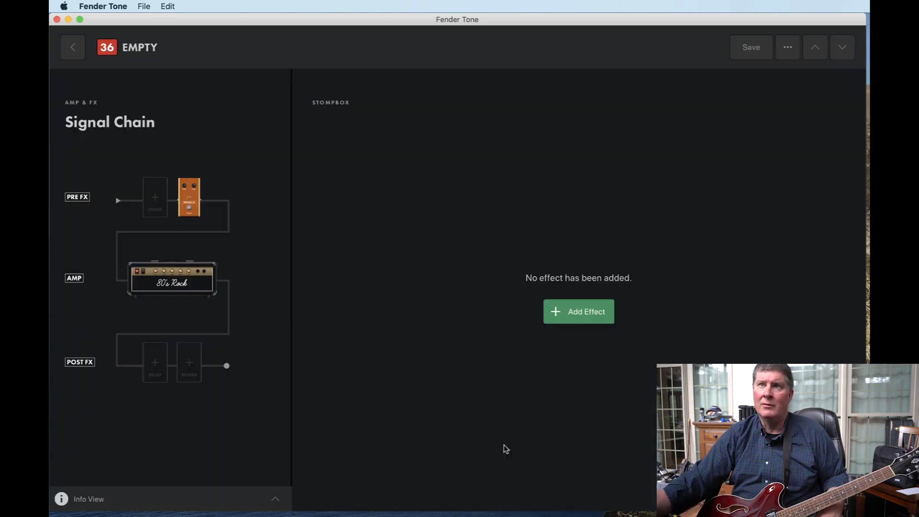
Step: Add the Delay effect after the amp, lowering its level, time and feedback and raising its tone
{"action": "left_click", "coordinate": [155, 364]}
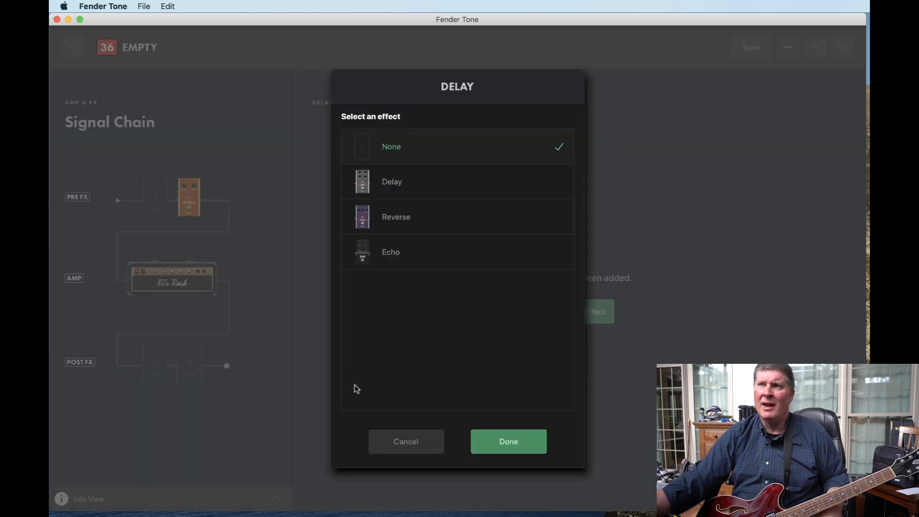
{"action": "left_click", "coordinate": [393, 183]}
{"action": "left_click", "coordinate": [508, 442]}
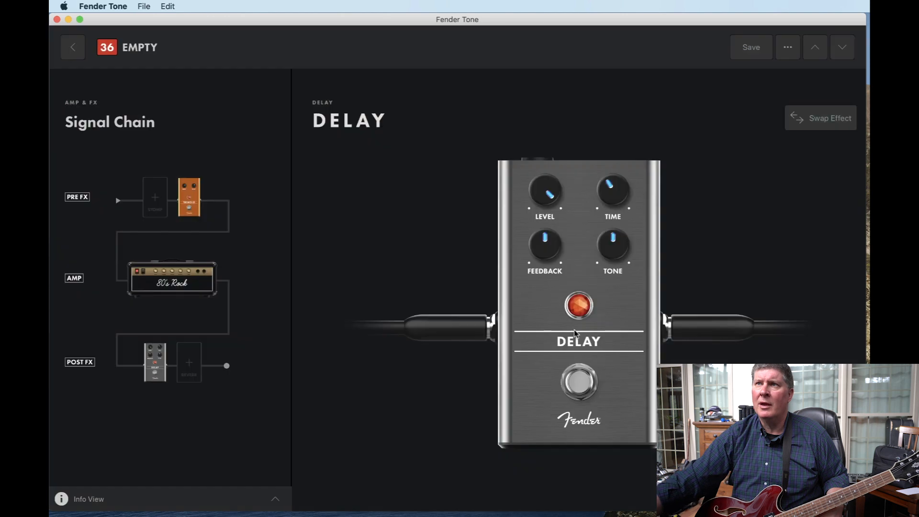
{"action": "left_click_drag", "start_coordinate": [544, 191], "coordinate": [552, 292]}
{"action": "left_click_drag", "start_coordinate": [608, 195], "coordinate": [580, 193]}
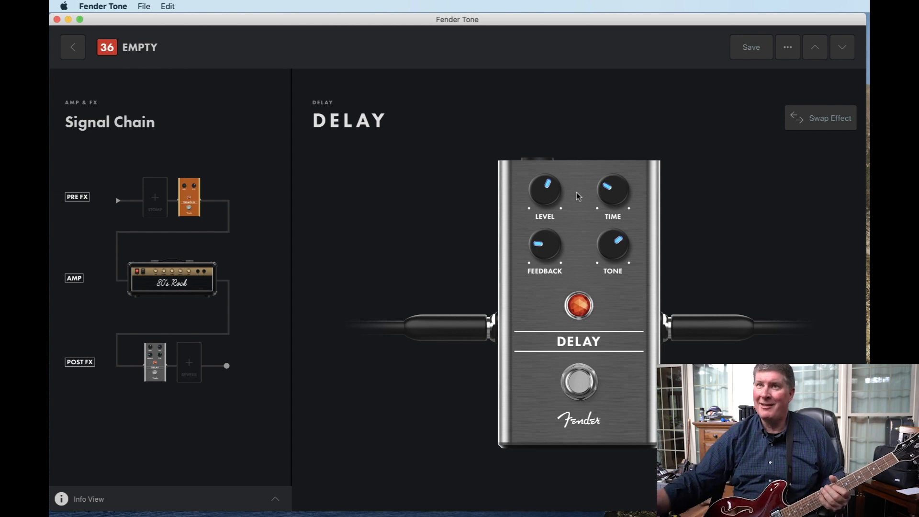
Step: Add a Plate reverb to the empty reverb slot after the delay
{"action": "left_click", "coordinate": [189, 365]}
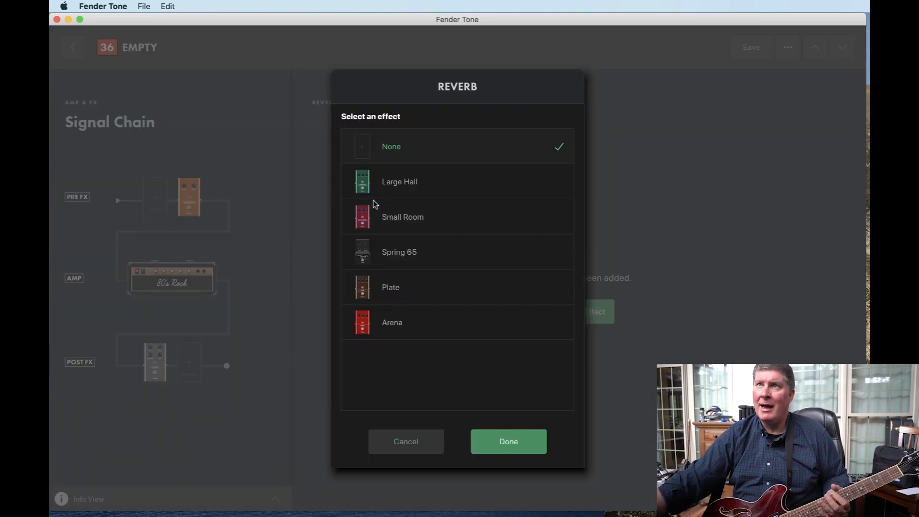
{"action": "left_click", "coordinate": [364, 296]}
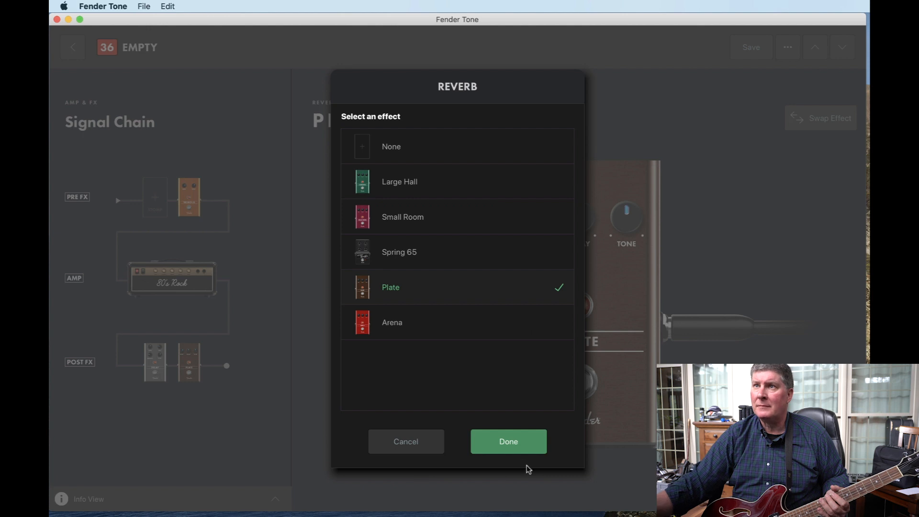
{"action": "left_click", "coordinate": [514, 444]}
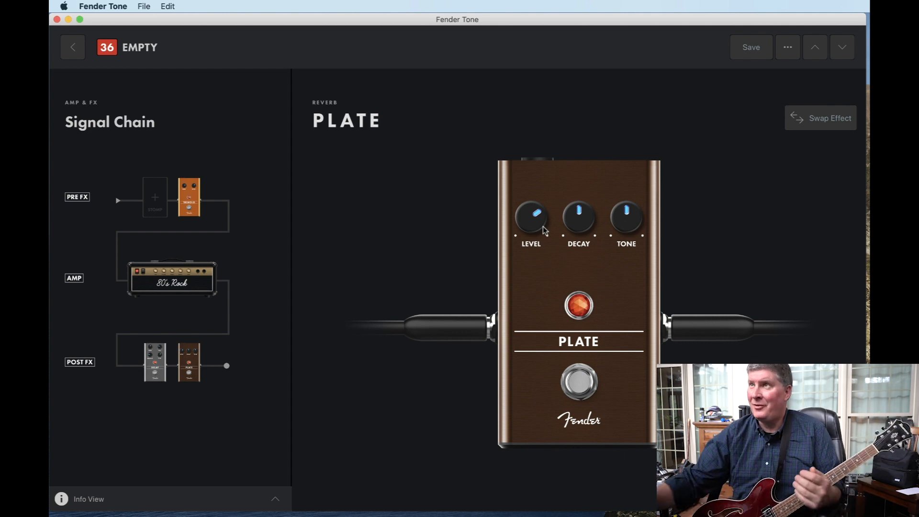
Step: Save the new preset to amp slot 36 with the name lines "DirtTrem" and "Delay"
{"action": "left_click", "coordinate": [753, 49]}
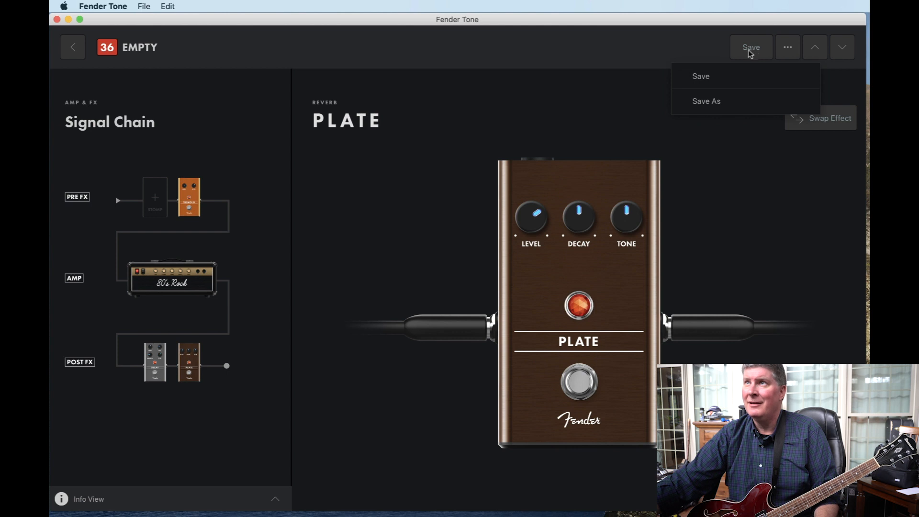
{"action": "left_click", "coordinate": [707, 103]}
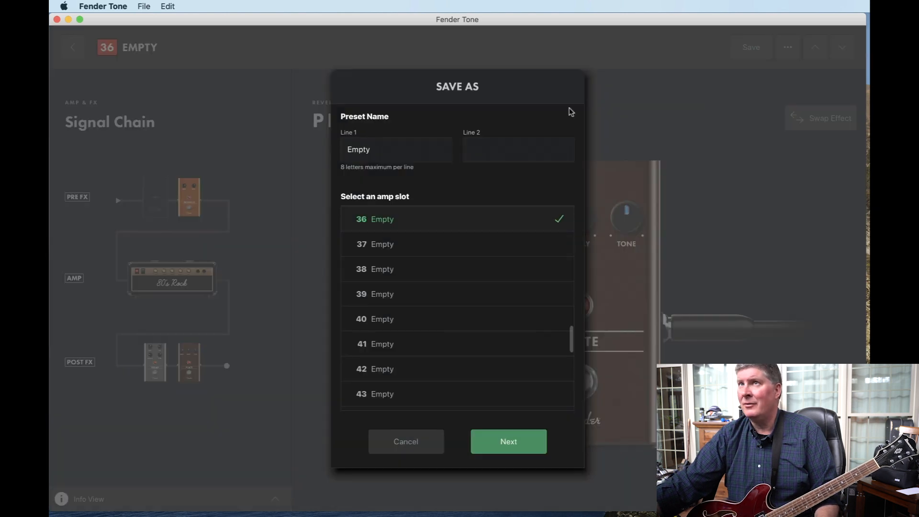
{"action": "left_click", "coordinate": [372, 154]}
{"action": "key", "text": "BackSpace"}
{"action": "key", "text": "BackSpace"}
{"action": "key", "text": "BackSpace"}
{"action": "key", "text": "BackSpace"}
{"action": "key", "text": "BackSpace"}
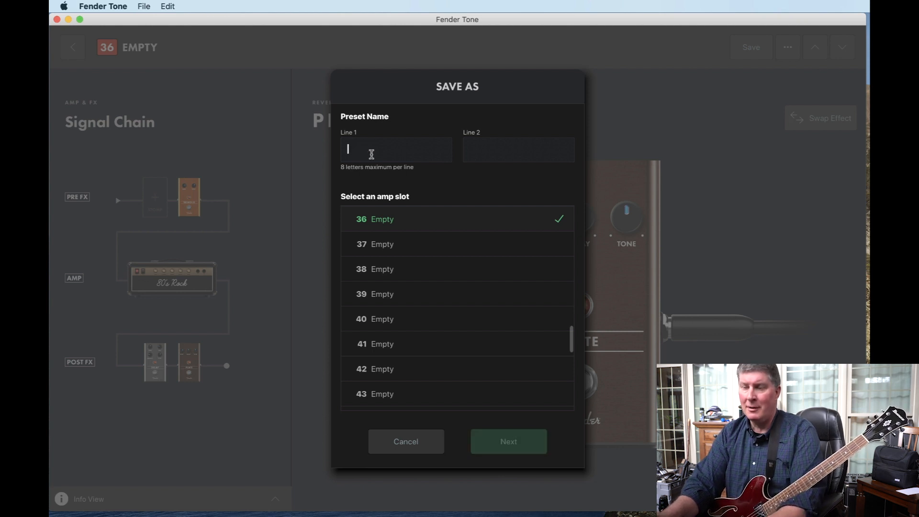
{"action": "type", "text": "D"}
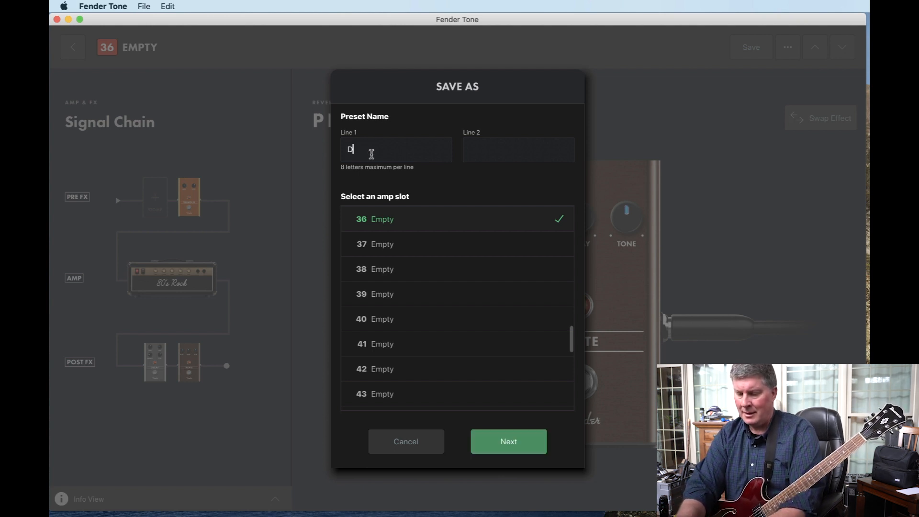
{"action": "type", "text": "irt"}
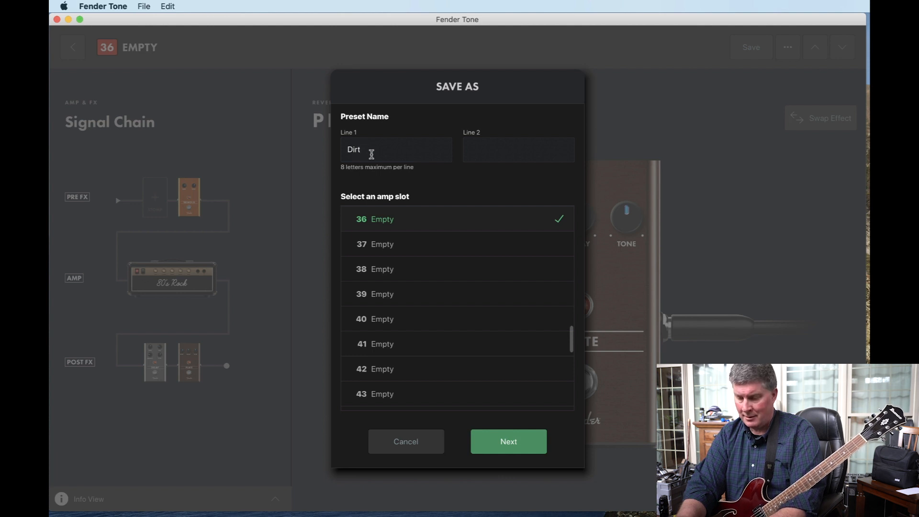
{"action": "type", "text": "Tre"}
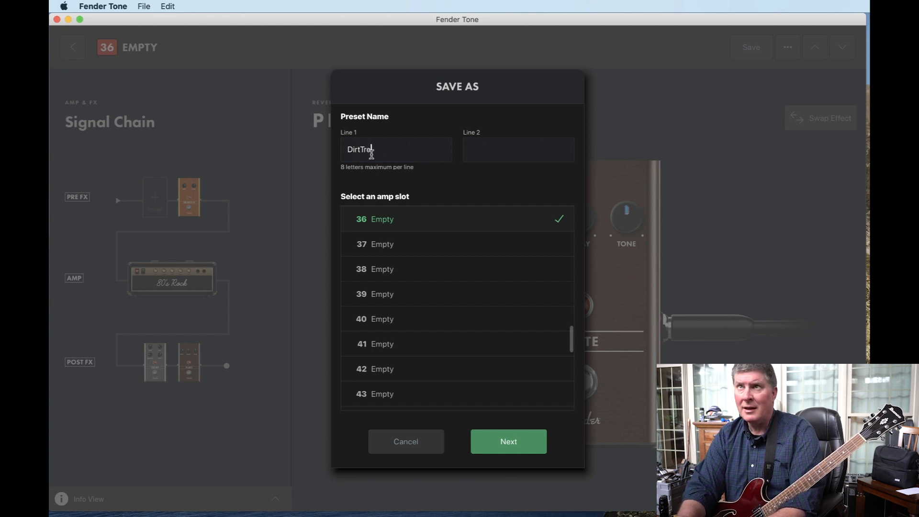
{"action": "type", "text": "mDelay"}
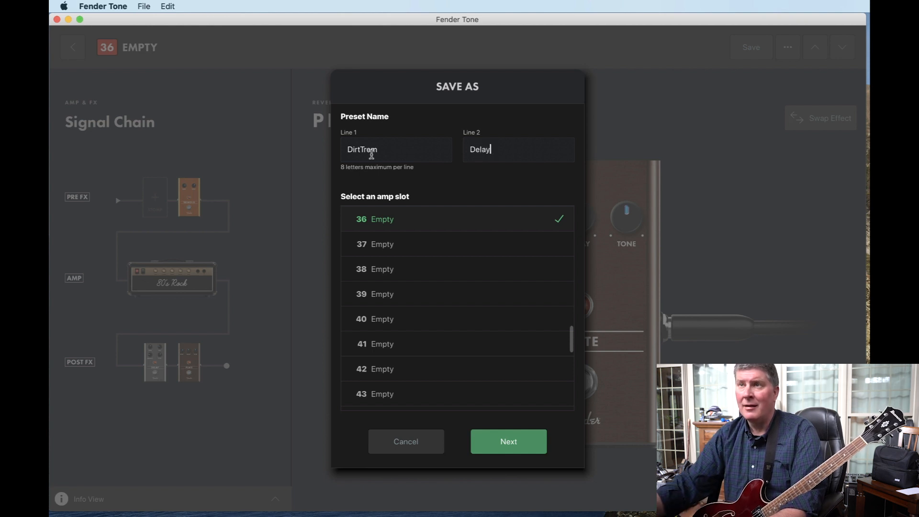
{"action": "left_click", "coordinate": [512, 442]}
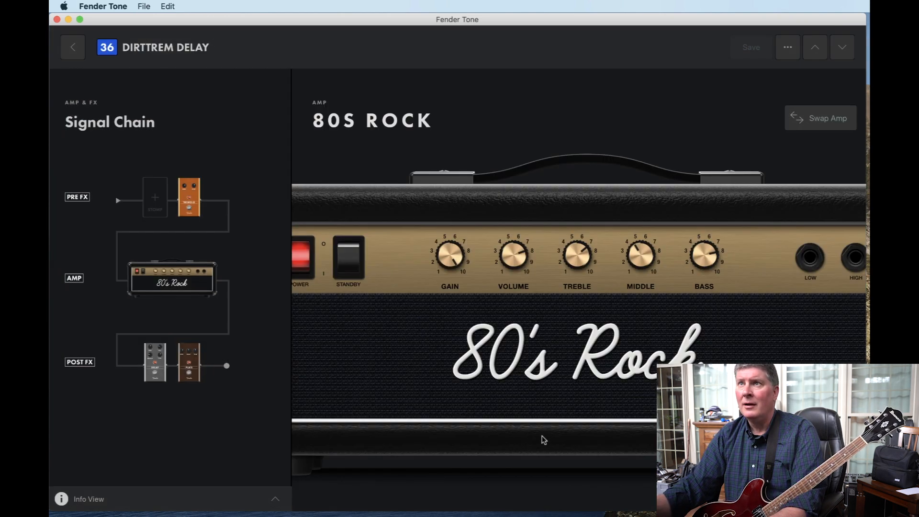